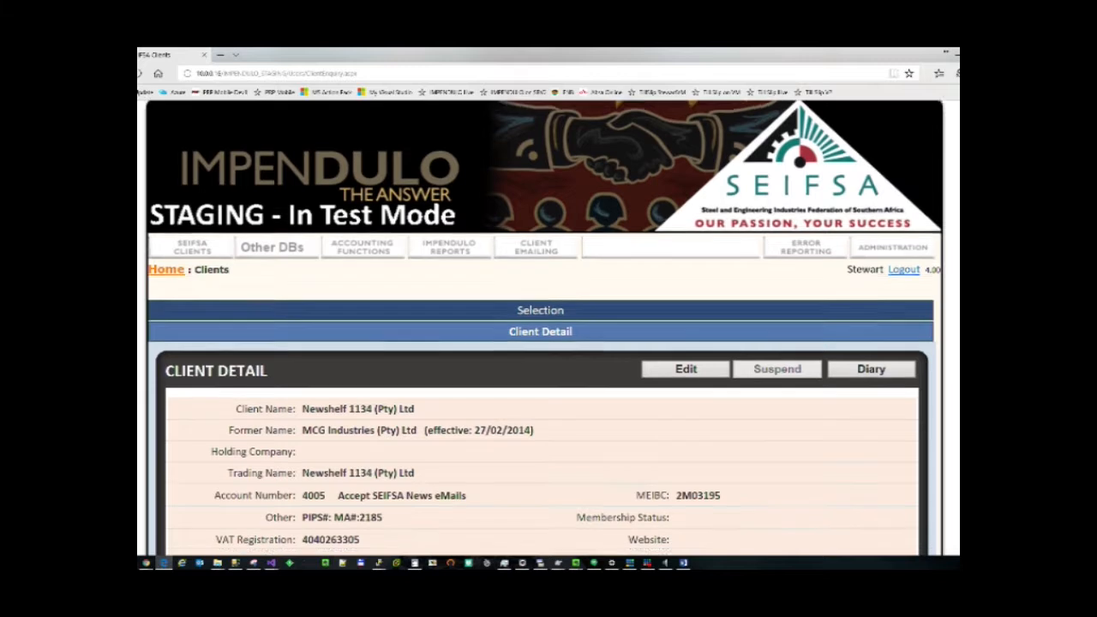
Add two more contacts as delegates on the 2017-2018 Price & Index Pages subscription and save.
{"action": "scroll", "coordinate": [545, 325], "scroll_direction": "down", "scroll_amount": 3}
{"action": "scroll", "coordinate": [545, 325], "scroll_direction": "down", "scroll_amount": 10}
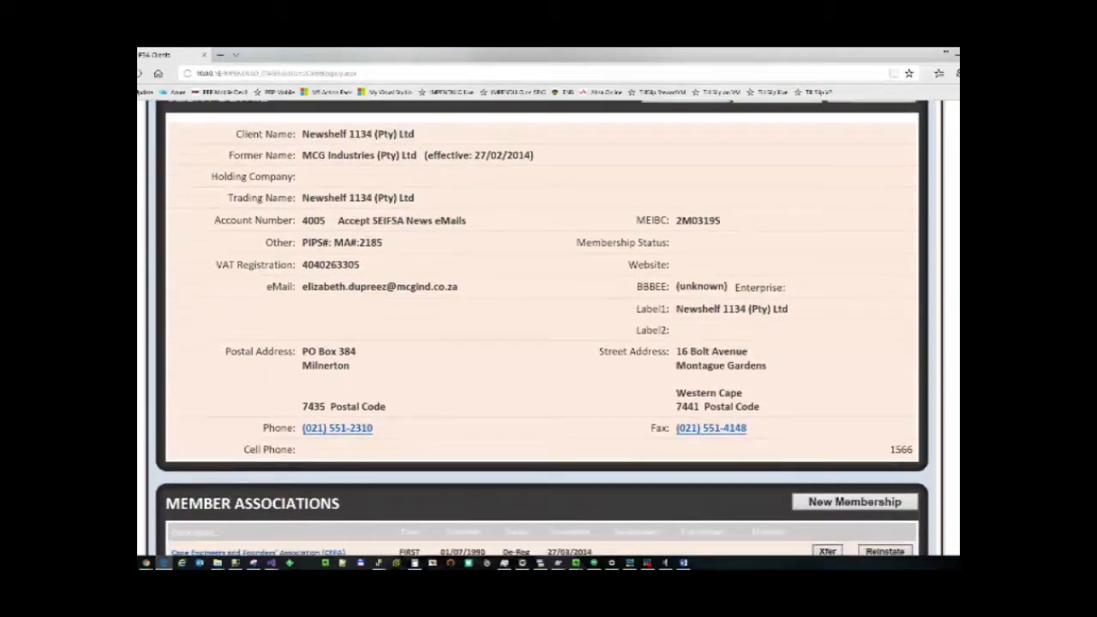
{"action": "scroll", "coordinate": [623, 324], "scroll_direction": "down", "scroll_amount": 4}
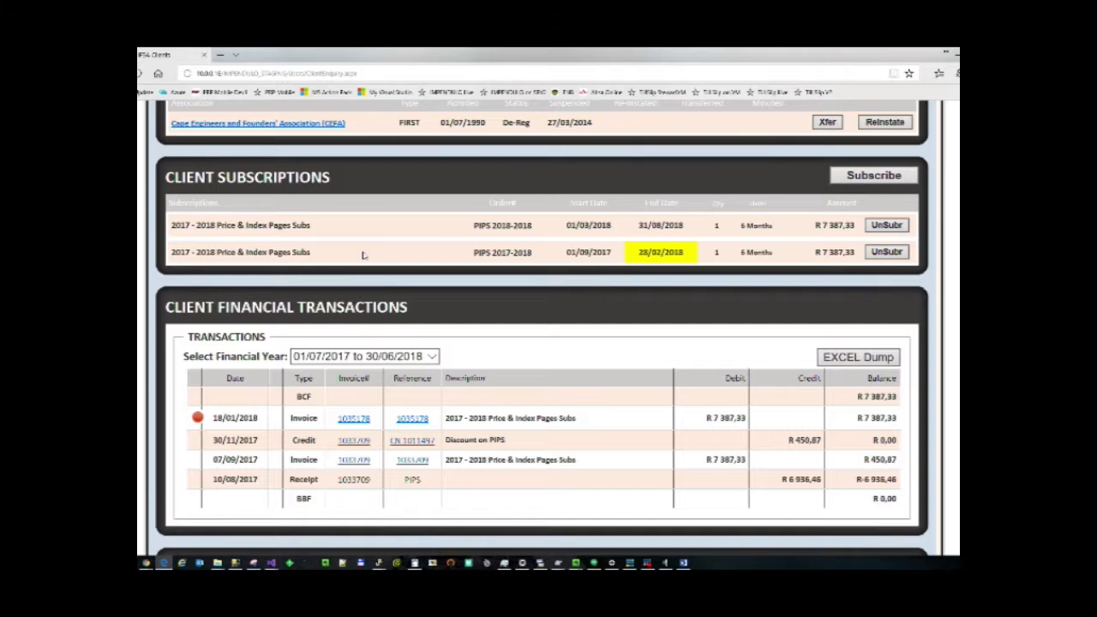
{"action": "left_click", "coordinate": [363, 254]}
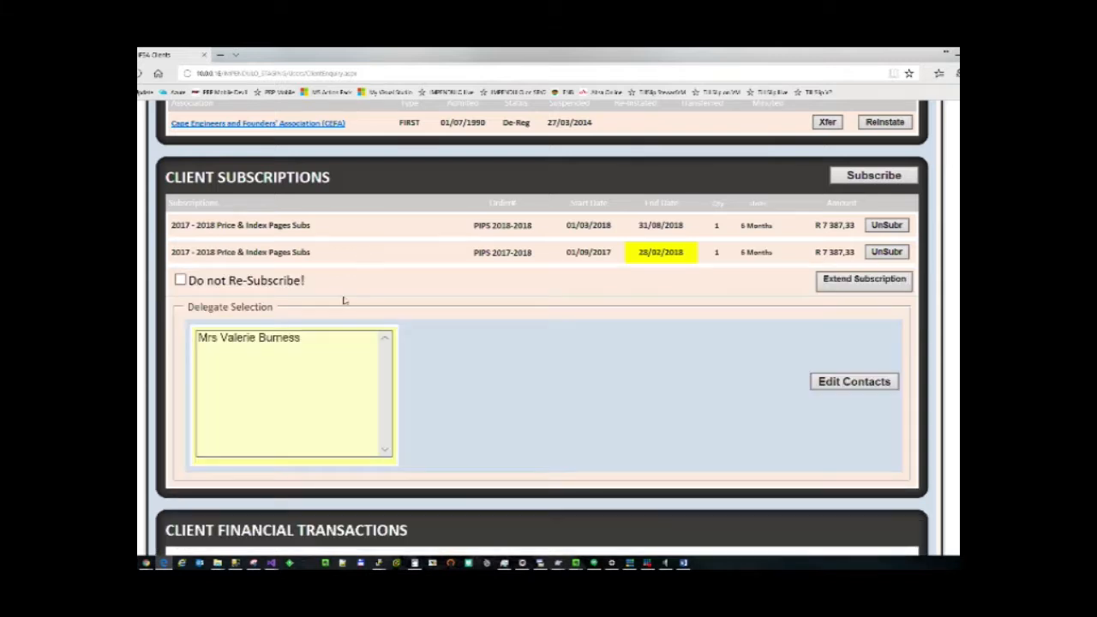
{"action": "left_click", "coordinate": [849, 381]}
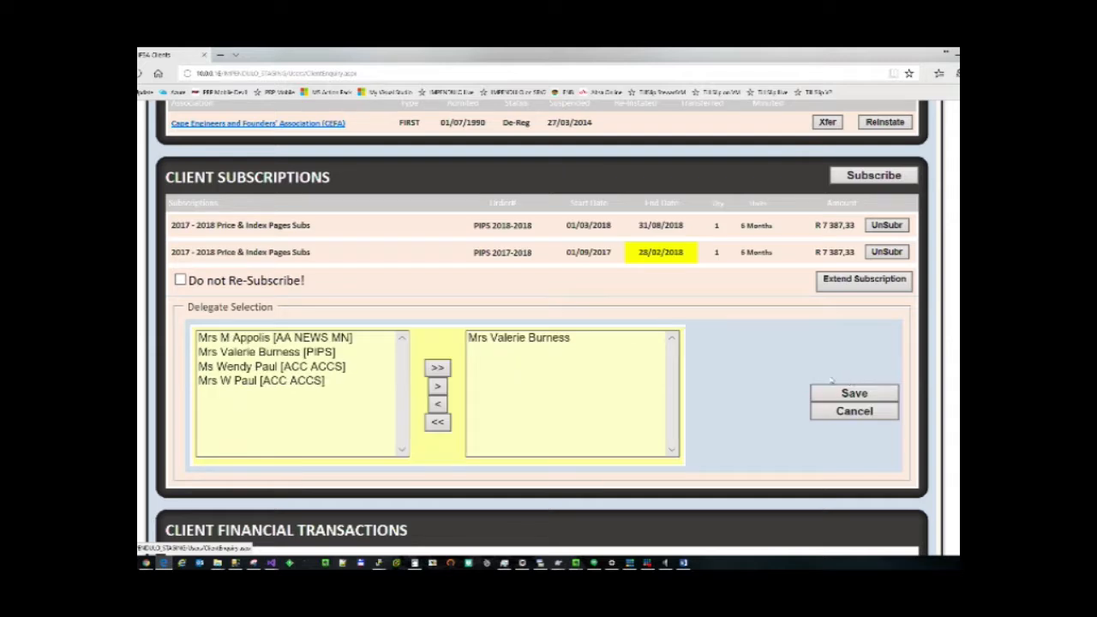
{"action": "left_click", "coordinate": [260, 368]}
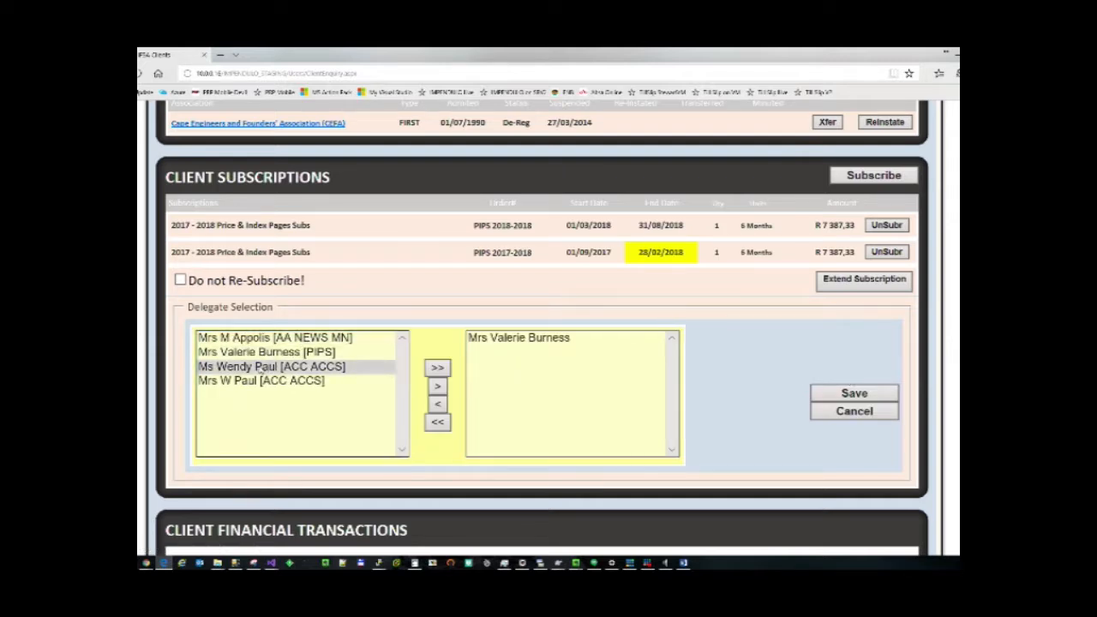
{"action": "left_click", "coordinate": [437, 386]}
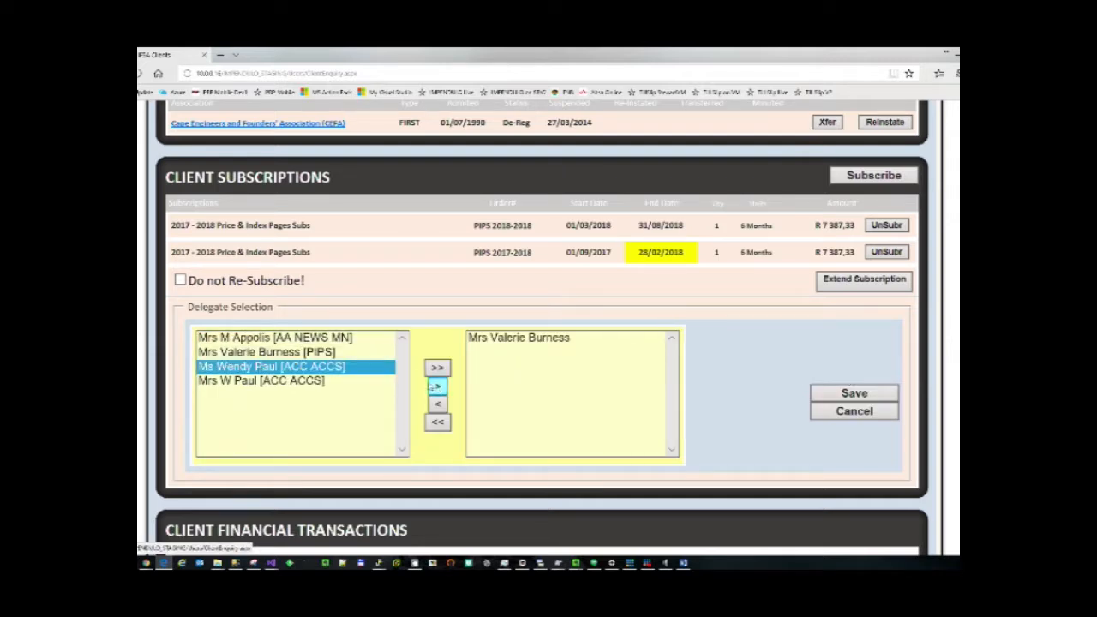
{"action": "left_click", "coordinate": [306, 340]}
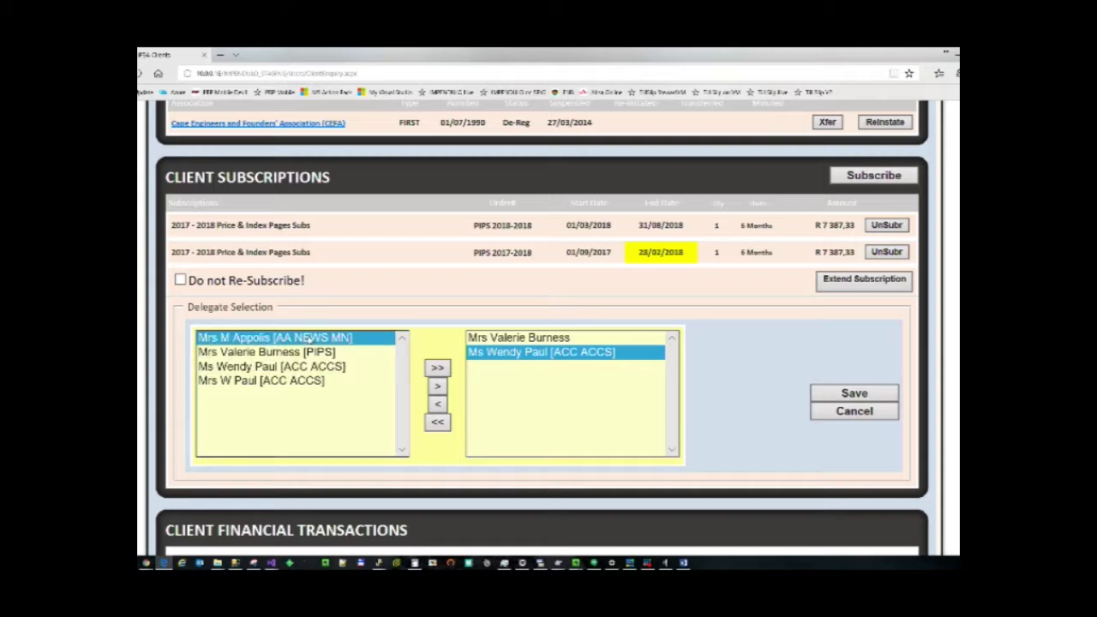
{"action": "left_click", "coordinate": [438, 387]}
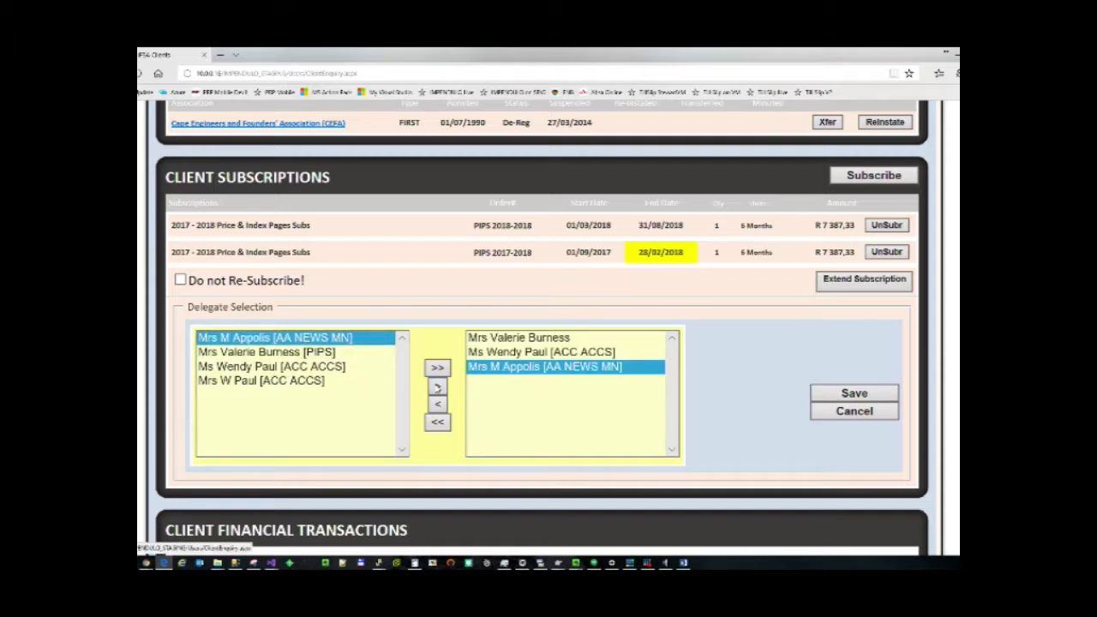
{"action": "left_click", "coordinate": [838, 395]}
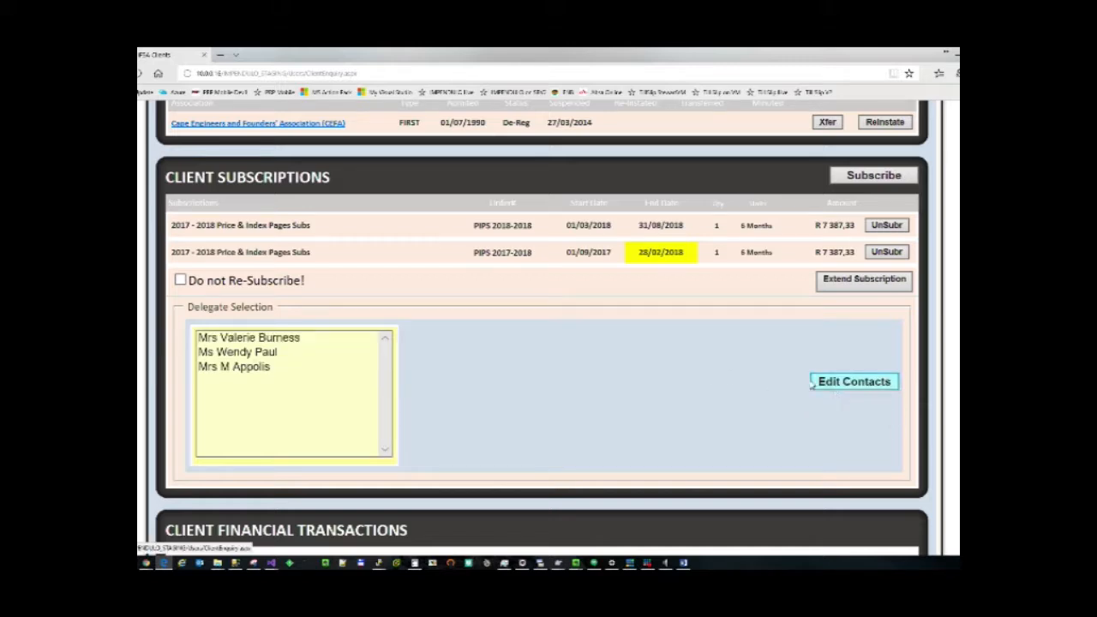
{"action": "left_click", "coordinate": [342, 255]}
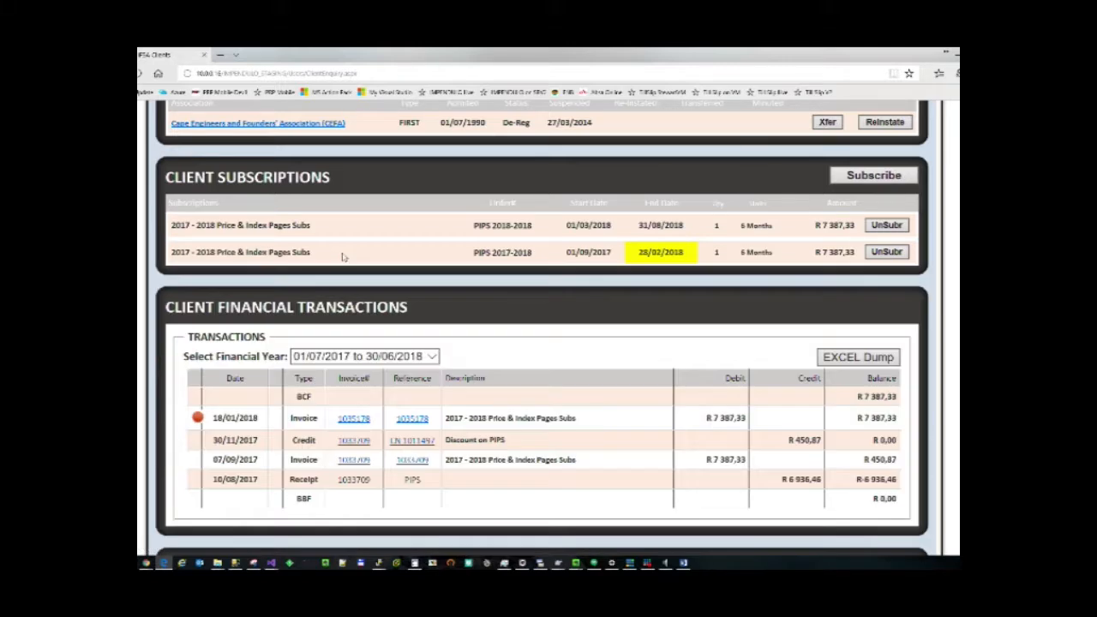
{"action": "scroll", "coordinate": [344, 257], "scroll_direction": "down", "scroll_amount": 4}
{"action": "scroll", "coordinate": [344, 258], "scroll_direction": "up", "scroll_amount": 10}
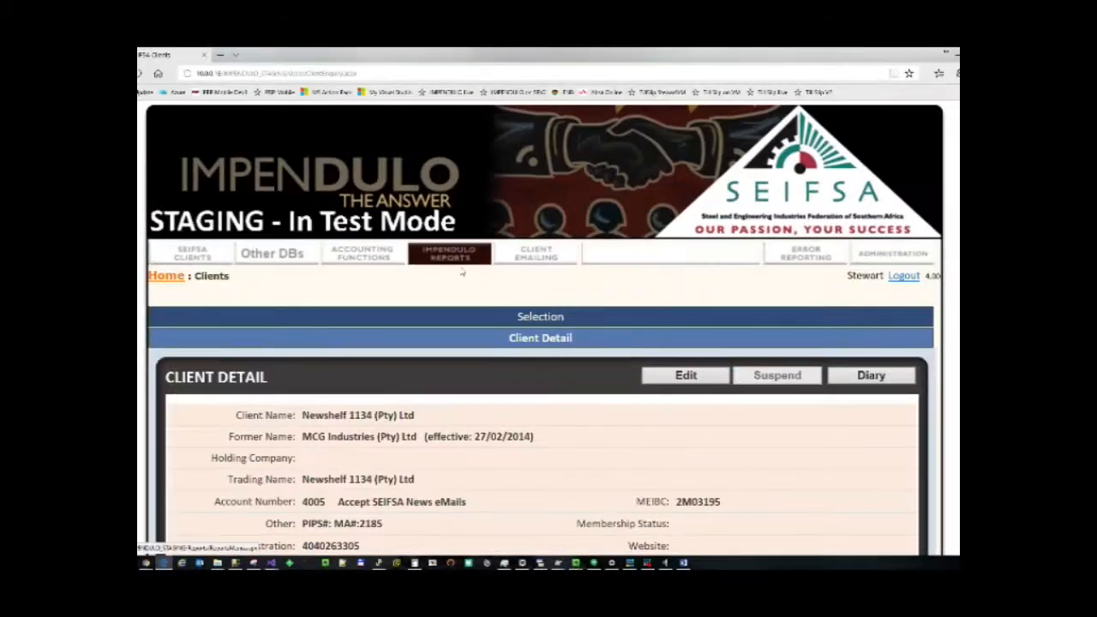
{"action": "left_click", "coordinate": [539, 316]}
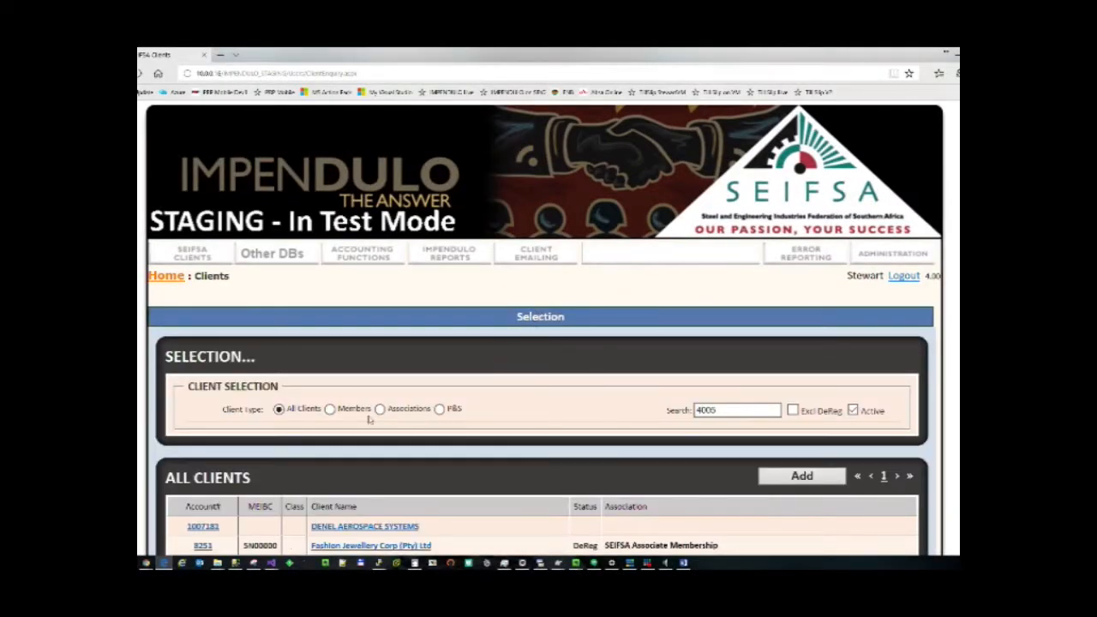
{"action": "scroll", "coordinate": [419, 446], "scroll_direction": "down", "scroll_amount": 3}
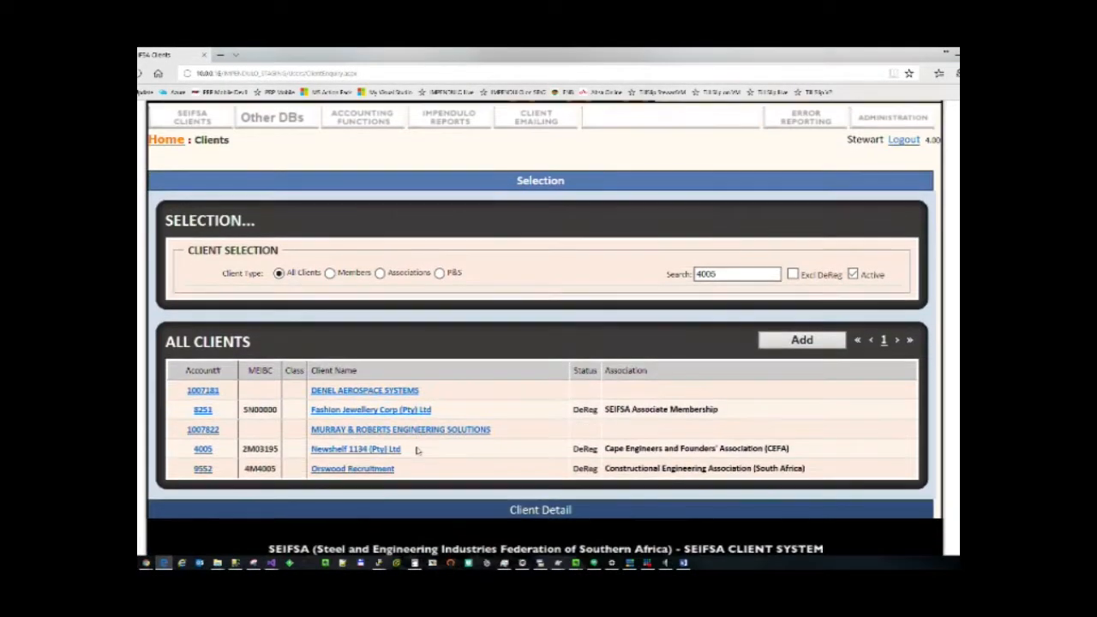
{"action": "left_click", "coordinate": [340, 450]}
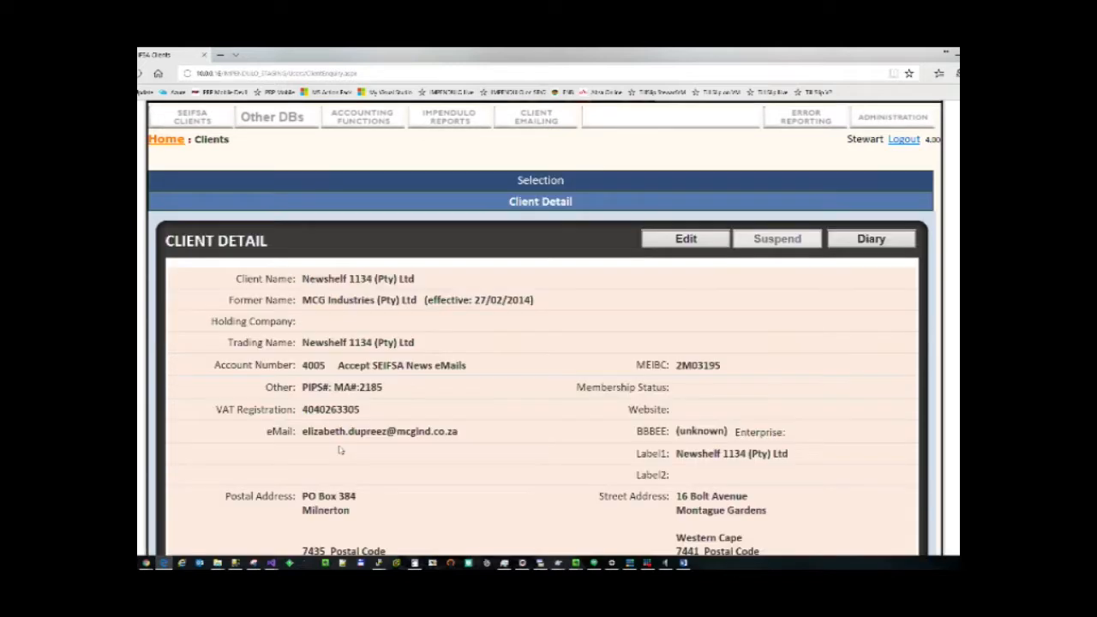
{"action": "scroll", "coordinate": [342, 446], "scroll_direction": "down", "scroll_amount": 10}
{"action": "scroll", "coordinate": [342, 447], "scroll_direction": "down", "scroll_amount": 1}
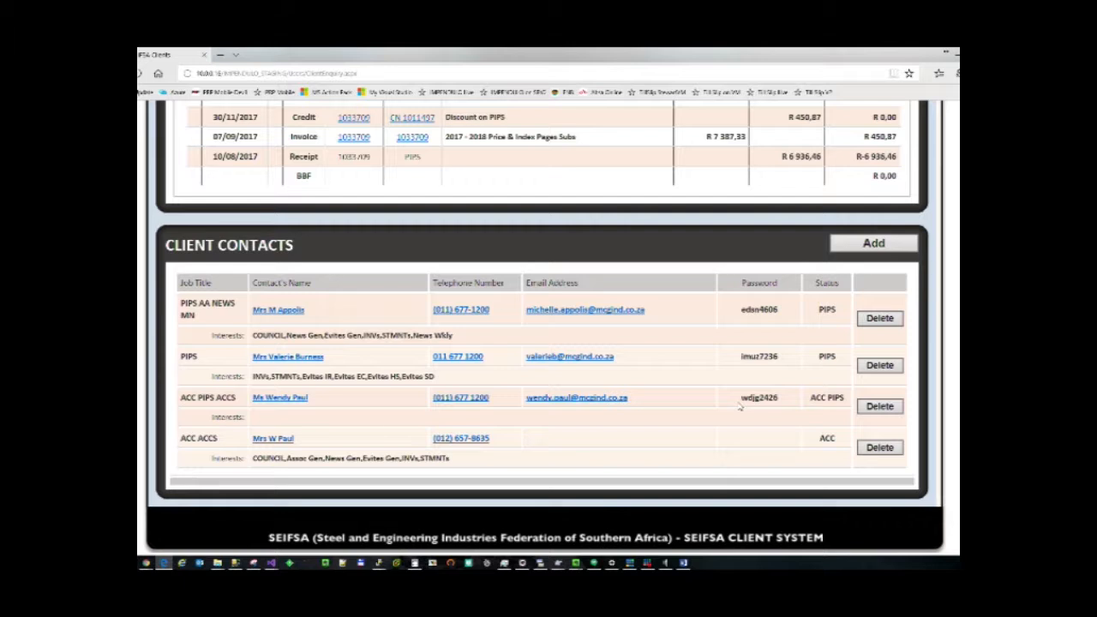
{"action": "scroll", "coordinate": [740, 408], "scroll_direction": "up", "scroll_amount": 5}
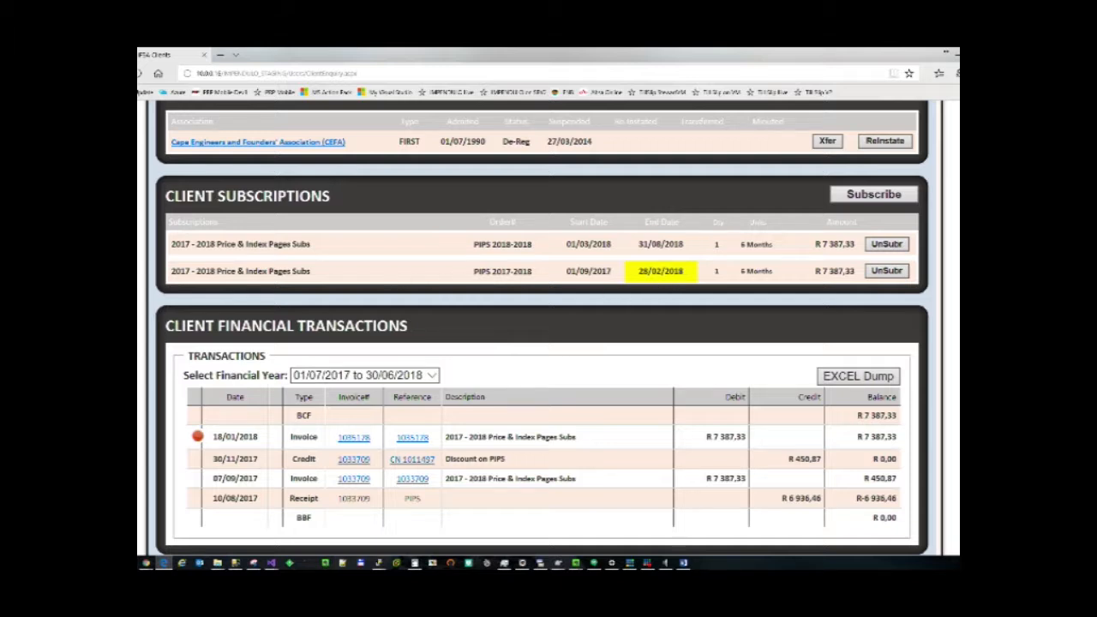
{"action": "mouse_move", "coordinate": [661, 272]}
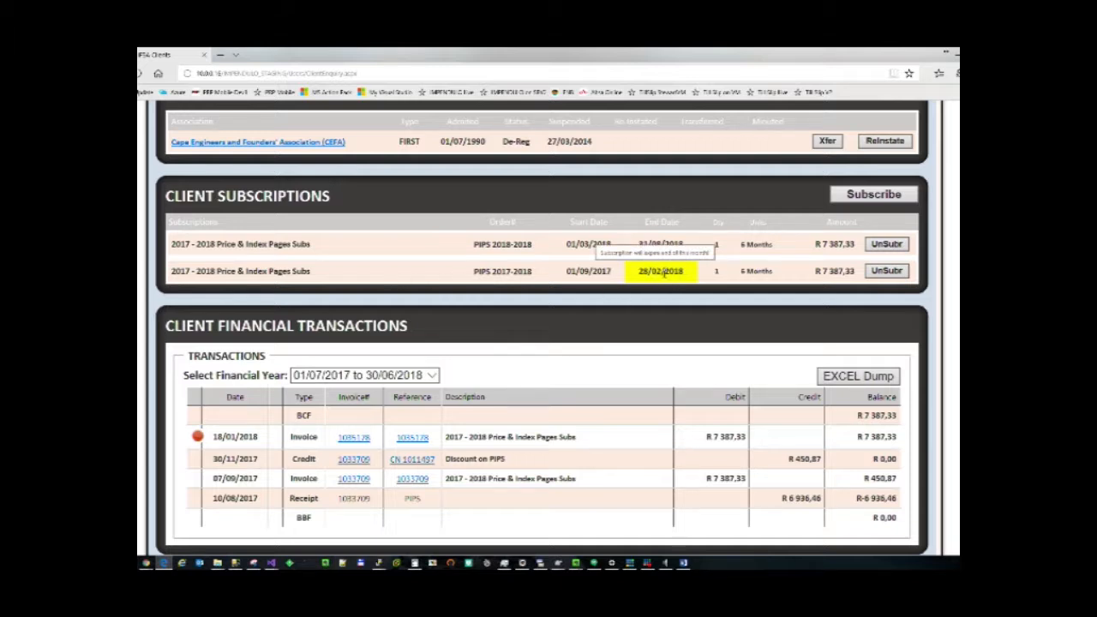
Extend the PIPS 2017-2018 subscription by one month so it ends 31/03/2018.
{"action": "left_click", "coordinate": [435, 273]}
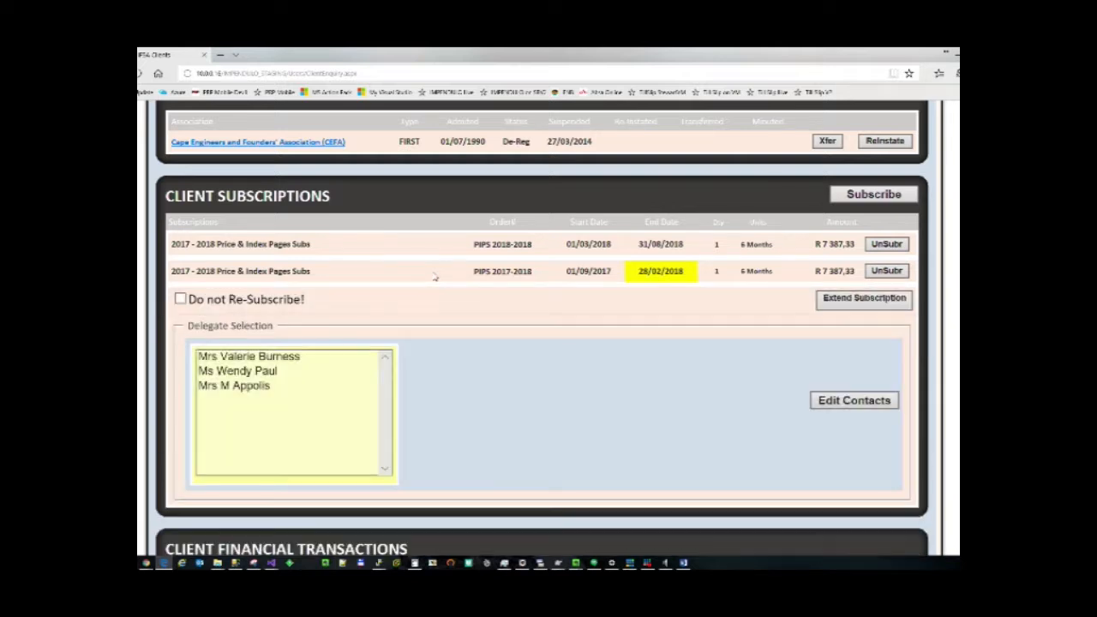
{"action": "left_click", "coordinate": [854, 301]}
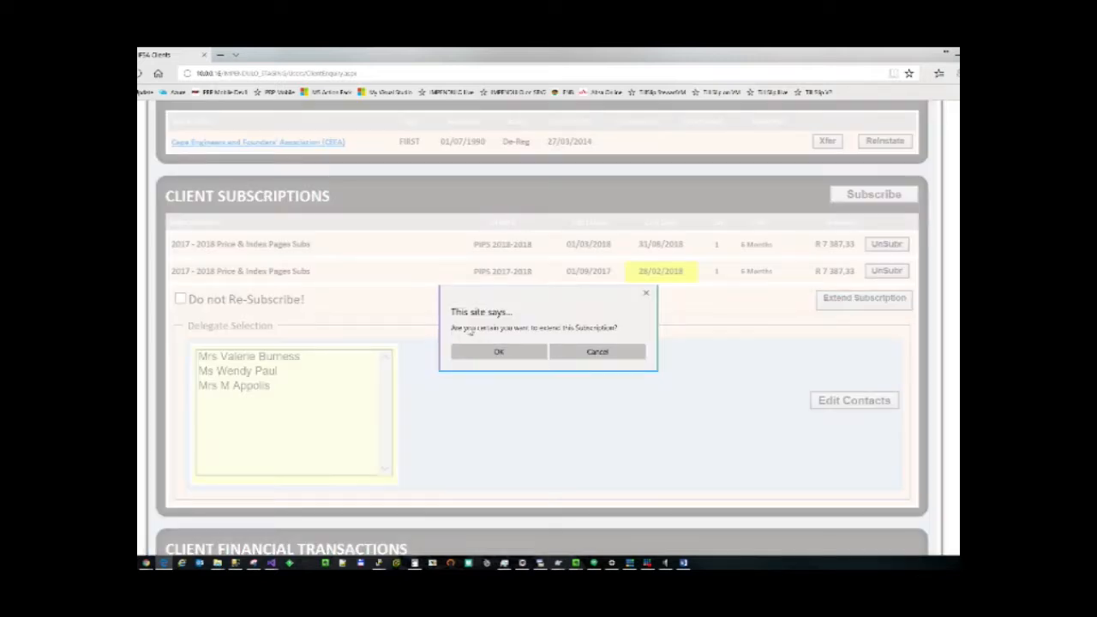
{"action": "left_click", "coordinate": [506, 352]}
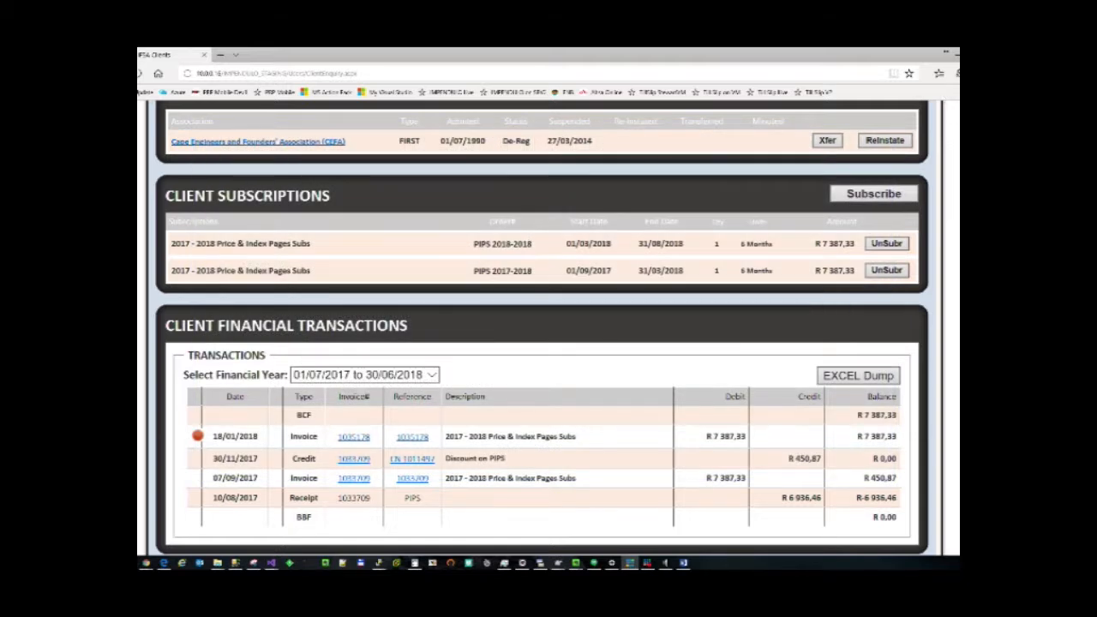
{"action": "scroll", "coordinate": [452, 267], "scroll_direction": "up", "scroll_amount": 10}
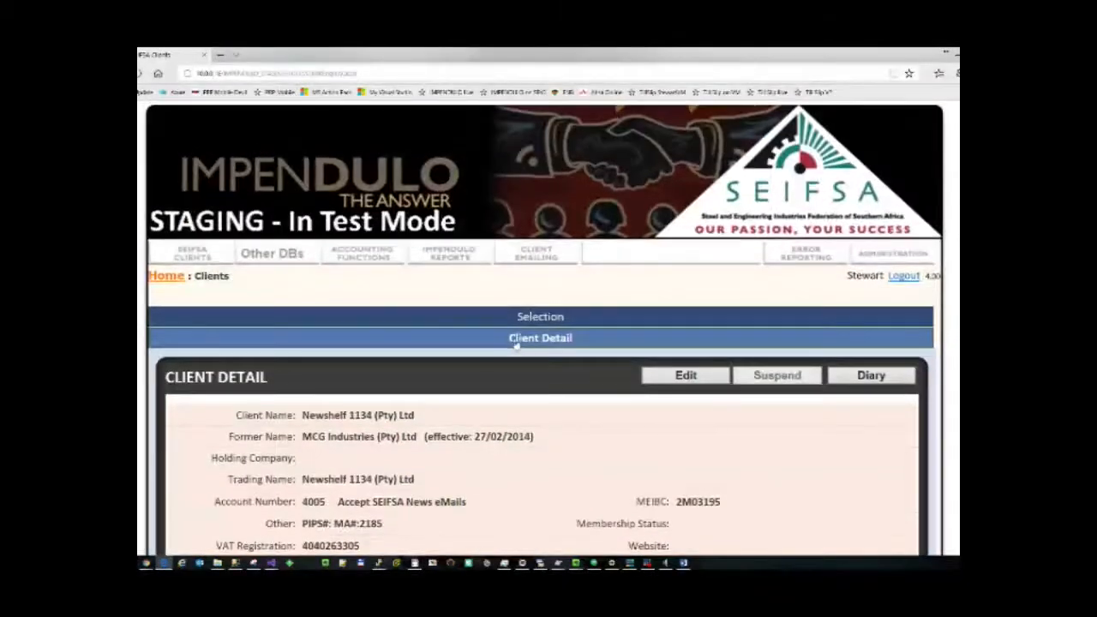
Under Accounting Functions, list Subscription WEB Portal Passwords subscribers for 2017 - 2018 Price & Index Pages Subs.
{"action": "left_click", "coordinate": [364, 257]}
{"action": "scroll", "coordinate": [500, 276], "scroll_direction": "down", "scroll_amount": 2}
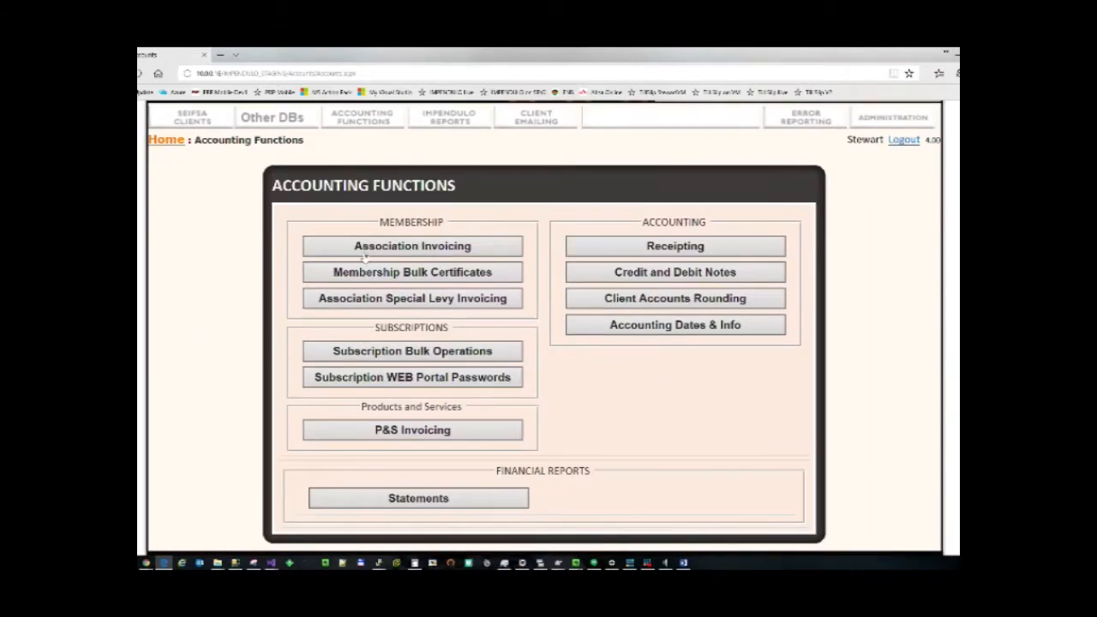
{"action": "left_click", "coordinate": [414, 380]}
{"action": "scroll", "coordinate": [598, 367], "scroll_direction": "down", "scroll_amount": 3}
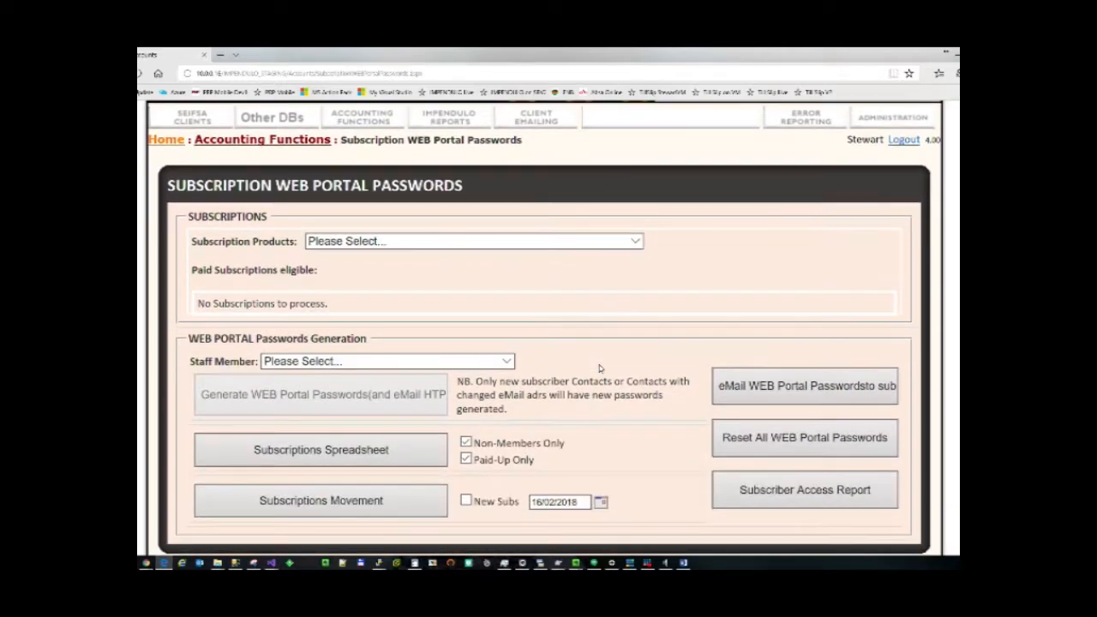
{"action": "left_click", "coordinate": [636, 242]}
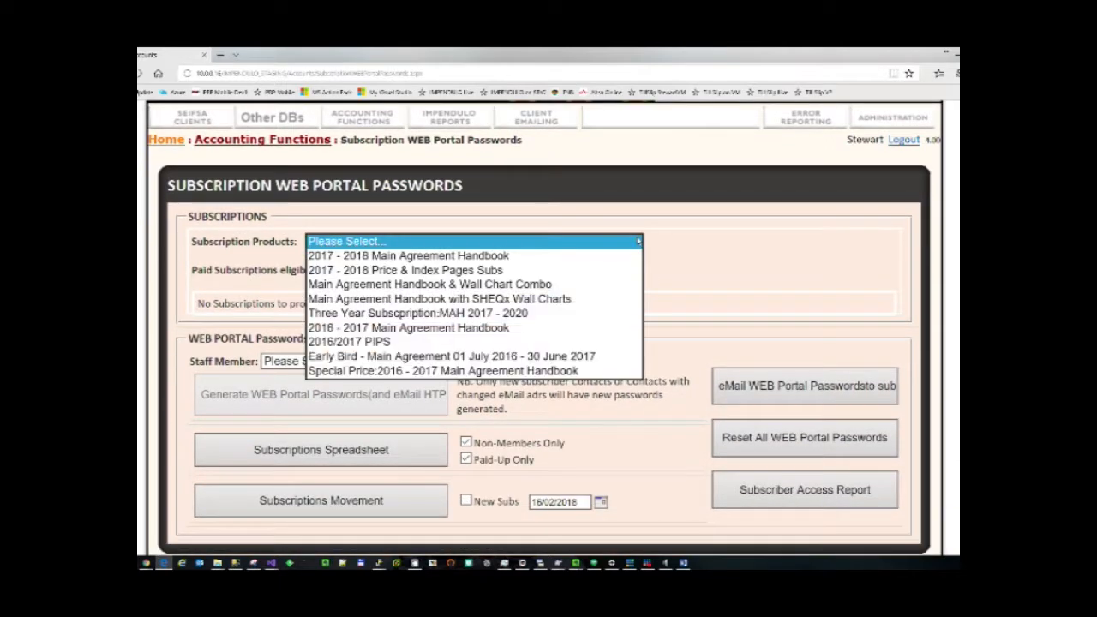
{"action": "left_click", "coordinate": [457, 271]}
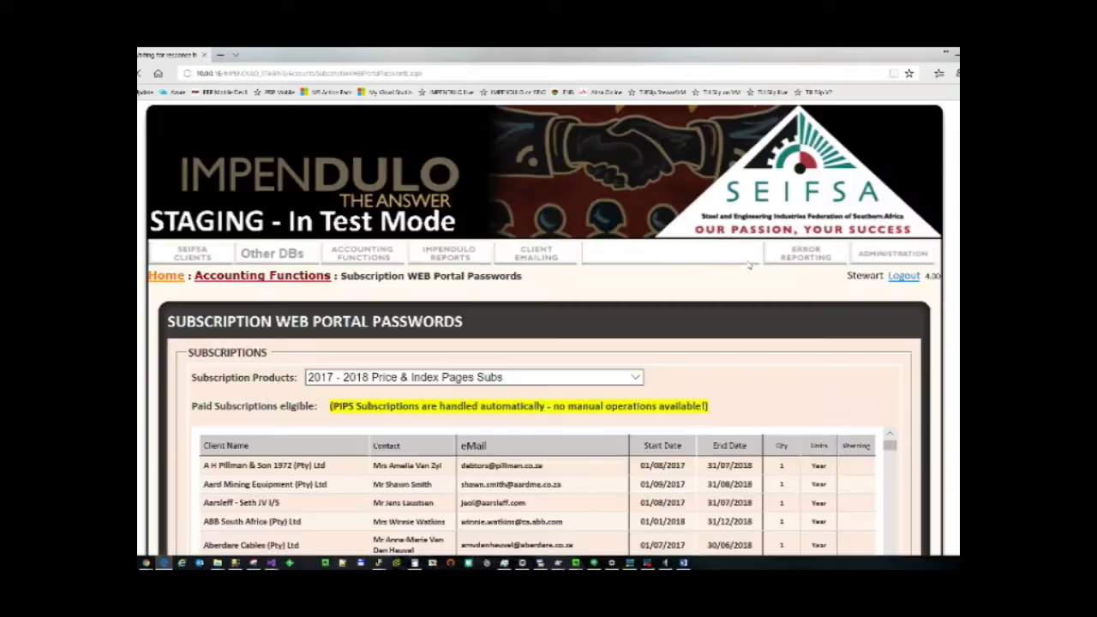
{"action": "scroll", "coordinate": [748, 265], "scroll_direction": "down", "scroll_amount": 3}
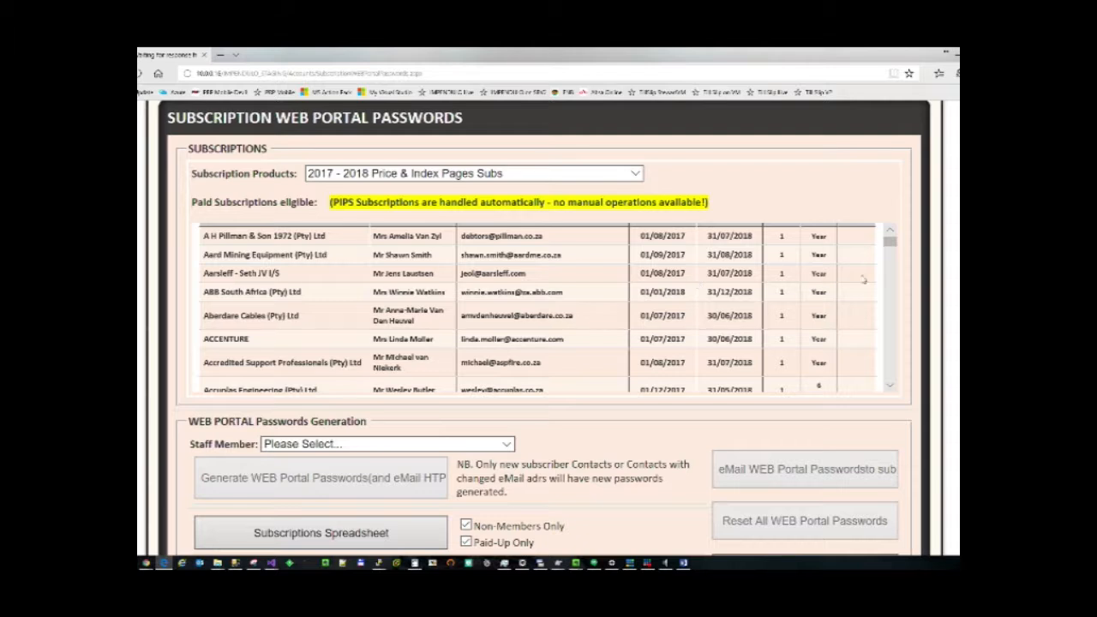
{"action": "mouse_move", "coordinate": [889, 247]}
{"action": "left_mouse_down"}
{"action": "mouse_move", "coordinate": [889, 272]}
{"action": "mouse_move", "coordinate": [889, 233]}
{"action": "left_mouse_up"}
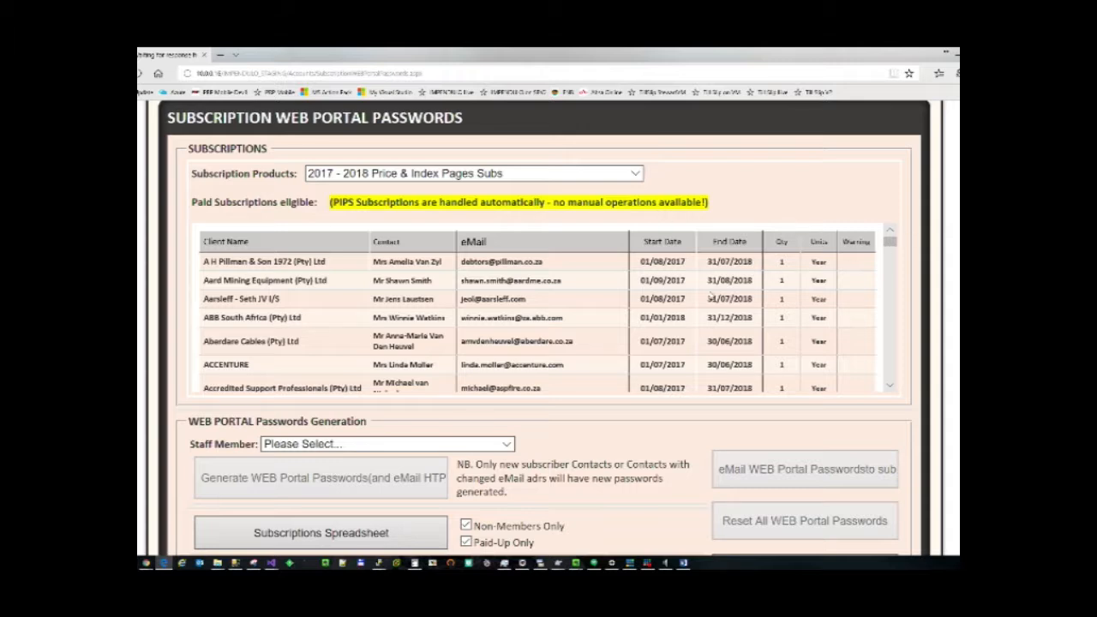
{"action": "scroll", "coordinate": [706, 303], "scroll_direction": "down", "scroll_amount": 2}
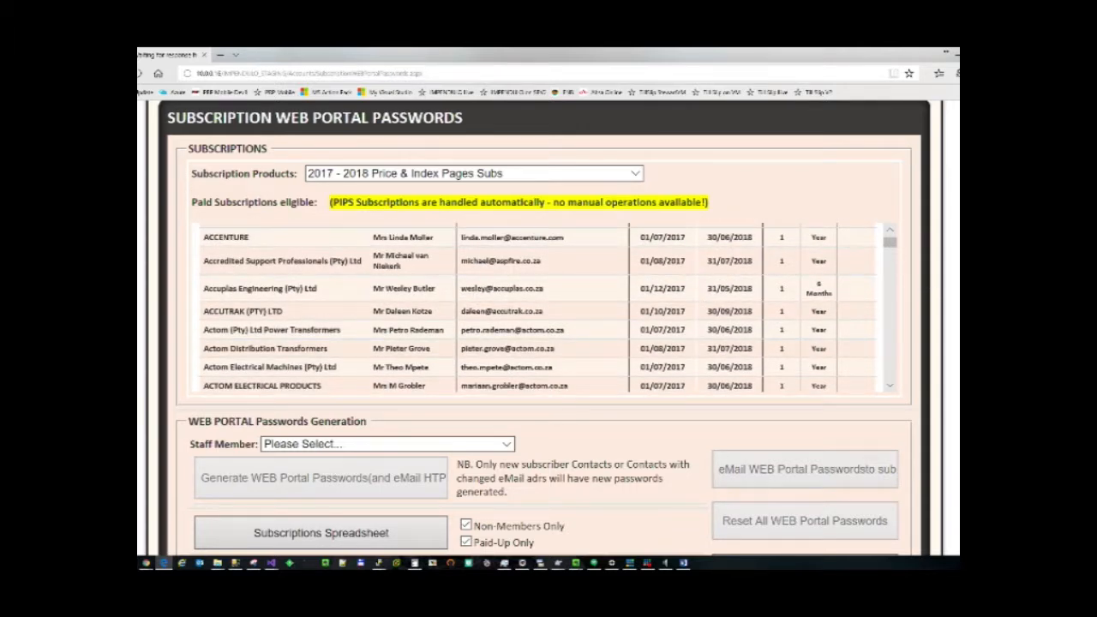
{"action": "scroll", "coordinate": [359, 341], "scroll_direction": "down", "scroll_amount": 3}
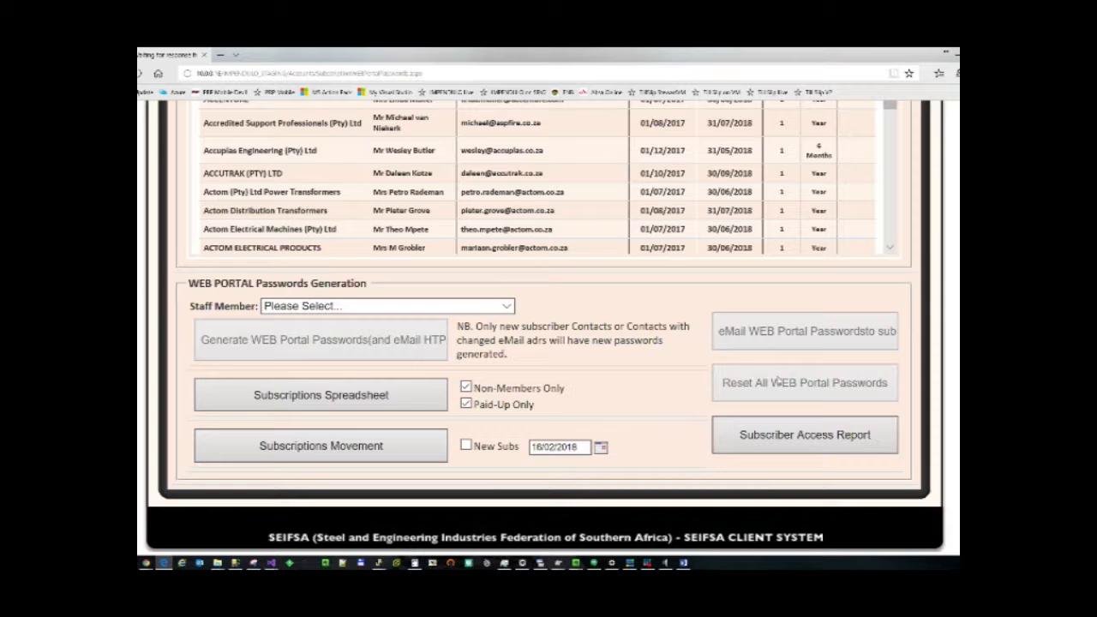
{"action": "scroll", "coordinate": [782, 377], "scroll_direction": "up", "scroll_amount": 2}
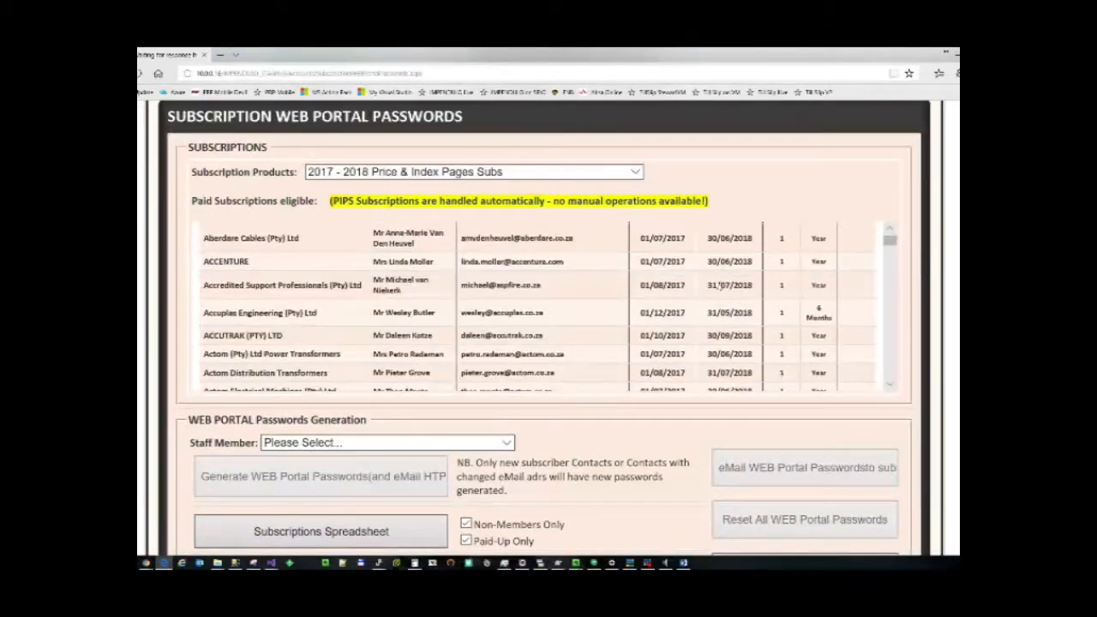
{"action": "left_click", "coordinate": [636, 173]}
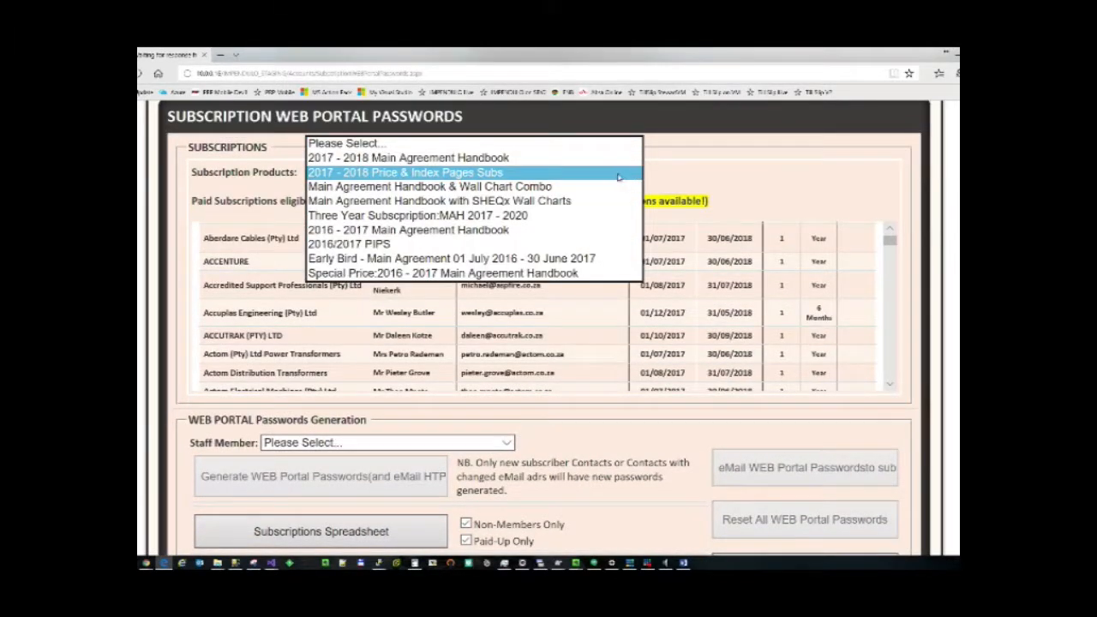
Set the Subscription Products selection to 2017 - 2018 Main Agreement Handbook.
{"action": "left_click", "coordinate": [401, 163]}
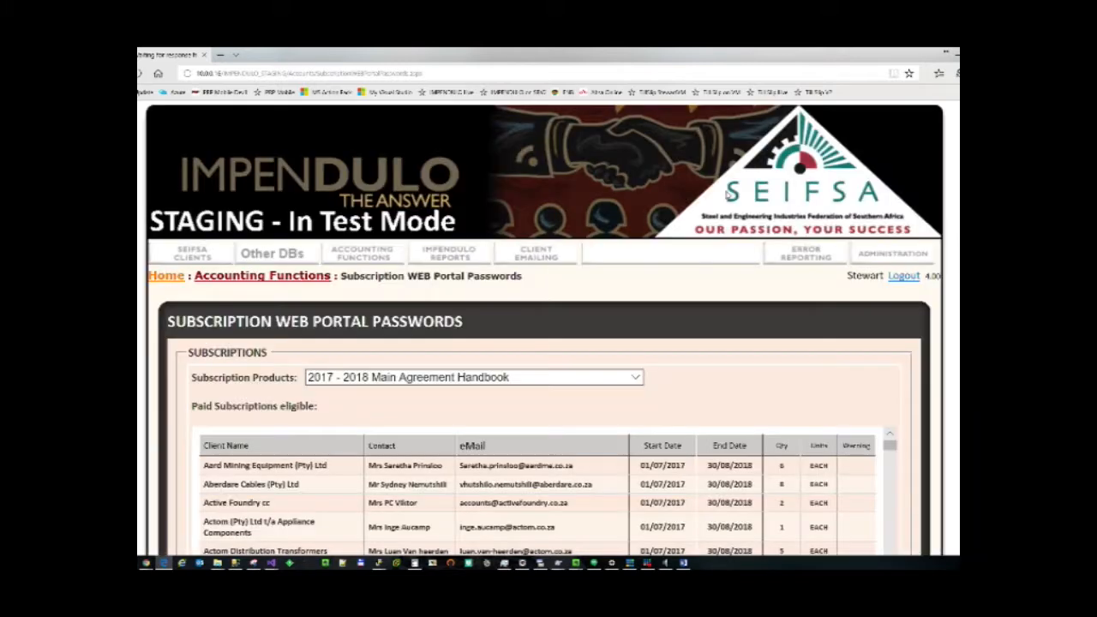
{"action": "scroll", "coordinate": [727, 195], "scroll_direction": "down", "scroll_amount": 4}
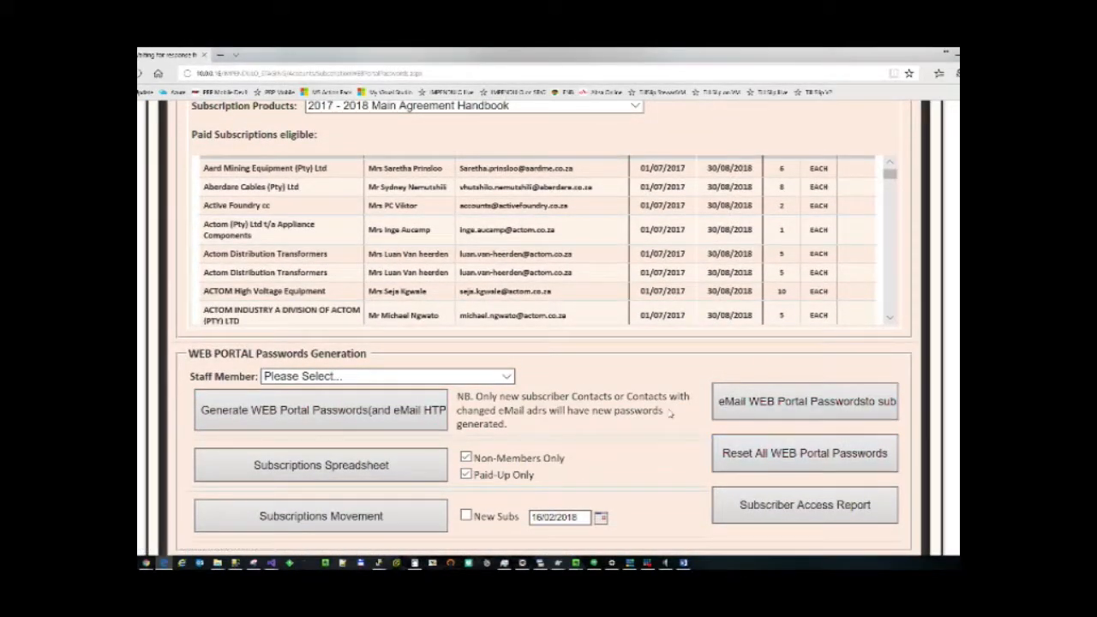
{"action": "scroll", "coordinate": [543, 328], "scroll_direction": "up", "scroll_amount": 1}
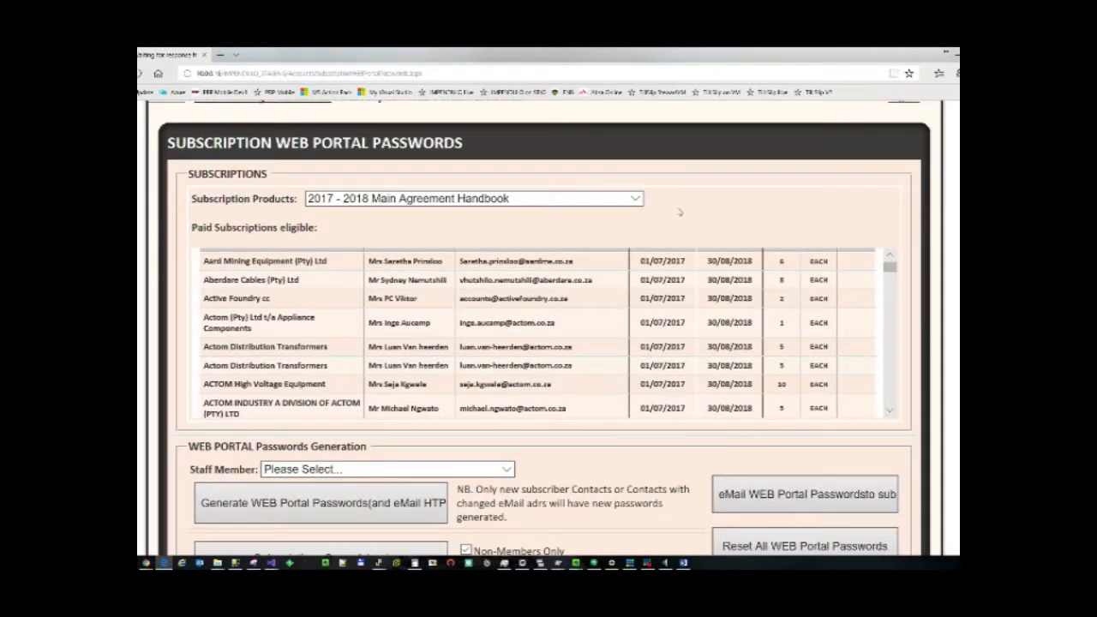
{"action": "left_click", "coordinate": [636, 199]}
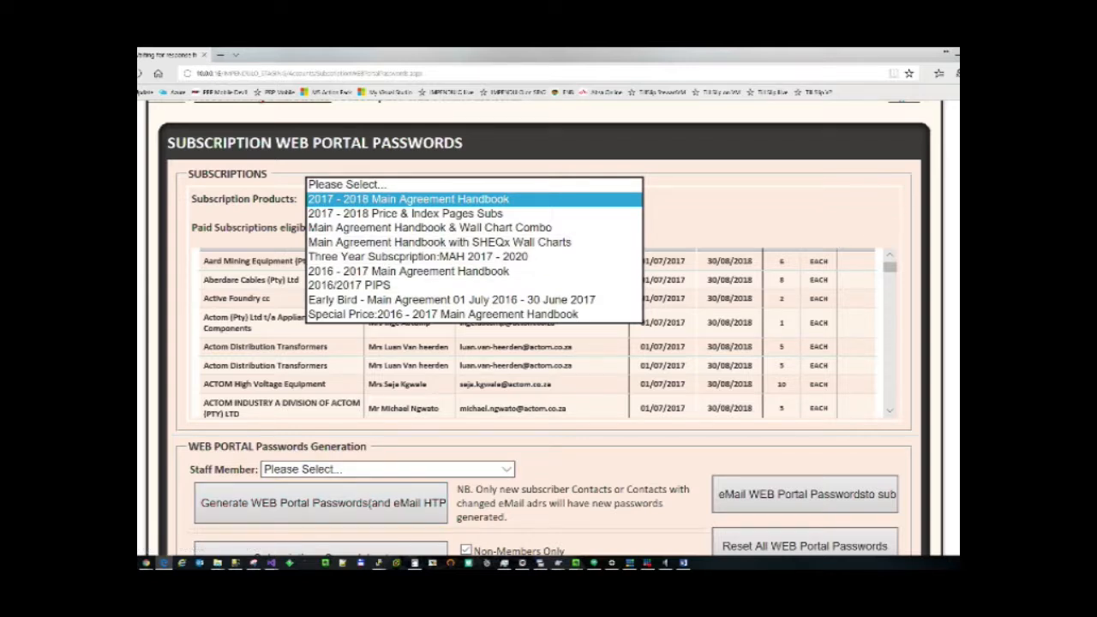
{"action": "scroll", "coordinate": [693, 366], "scroll_direction": "up", "scroll_amount": 2}
{"action": "left_click", "coordinate": [692, 366]}
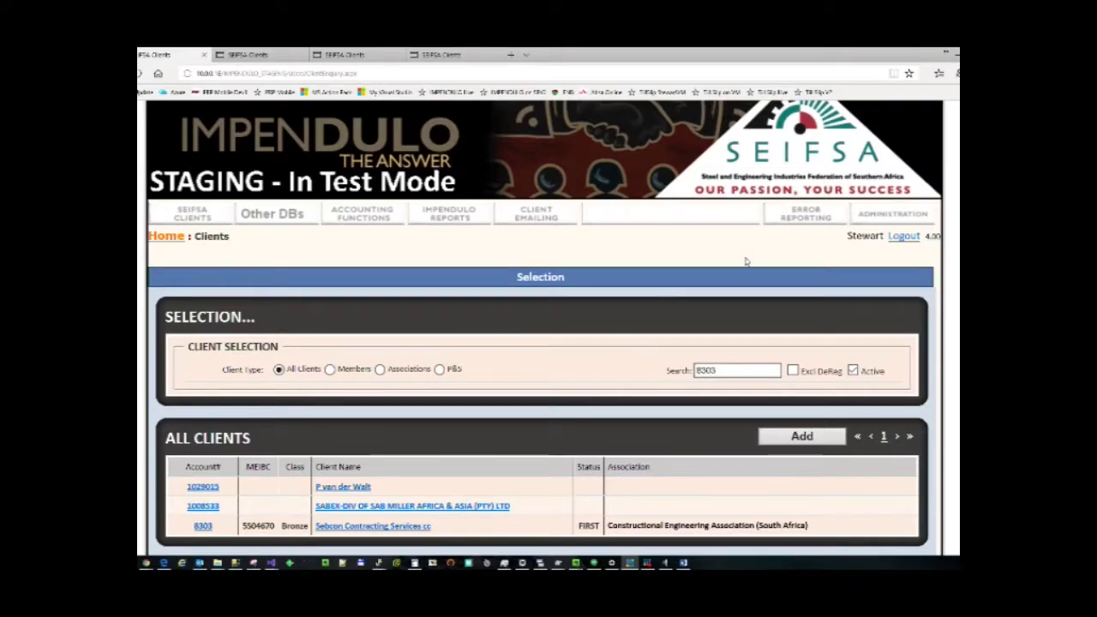
Open the Sebcon Contracting Services cc client and scroll down to its contact's detail panel.
{"action": "left_click", "coordinate": [371, 527]}
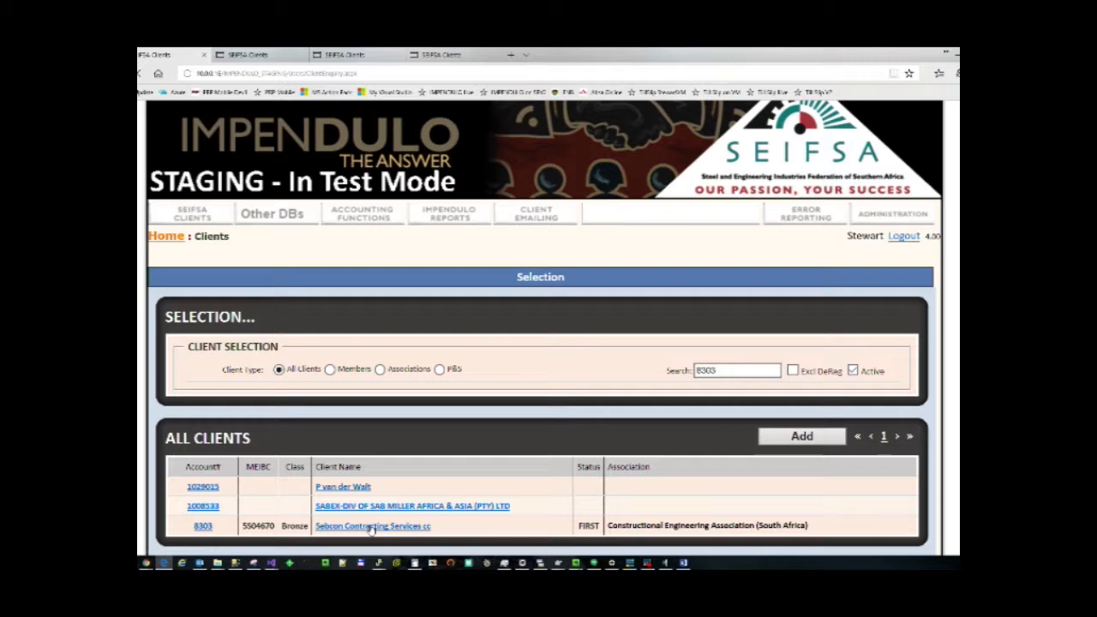
{"action": "scroll", "coordinate": [526, 416], "scroll_direction": "down", "scroll_amount": 5}
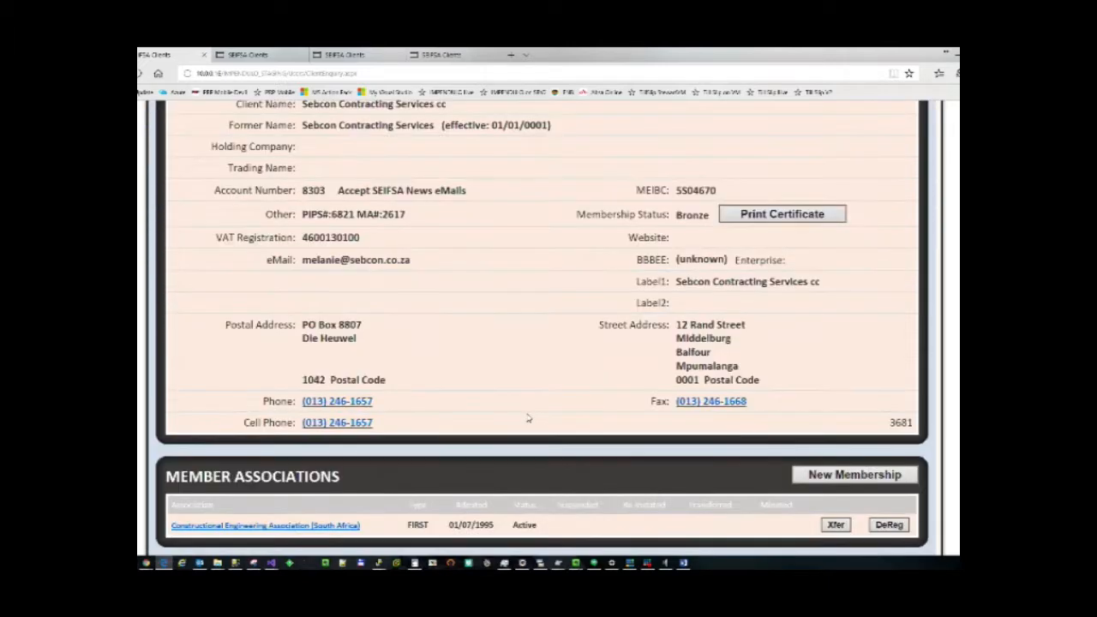
{"action": "scroll", "coordinate": [529, 419], "scroll_direction": "down", "scroll_amount": 15}
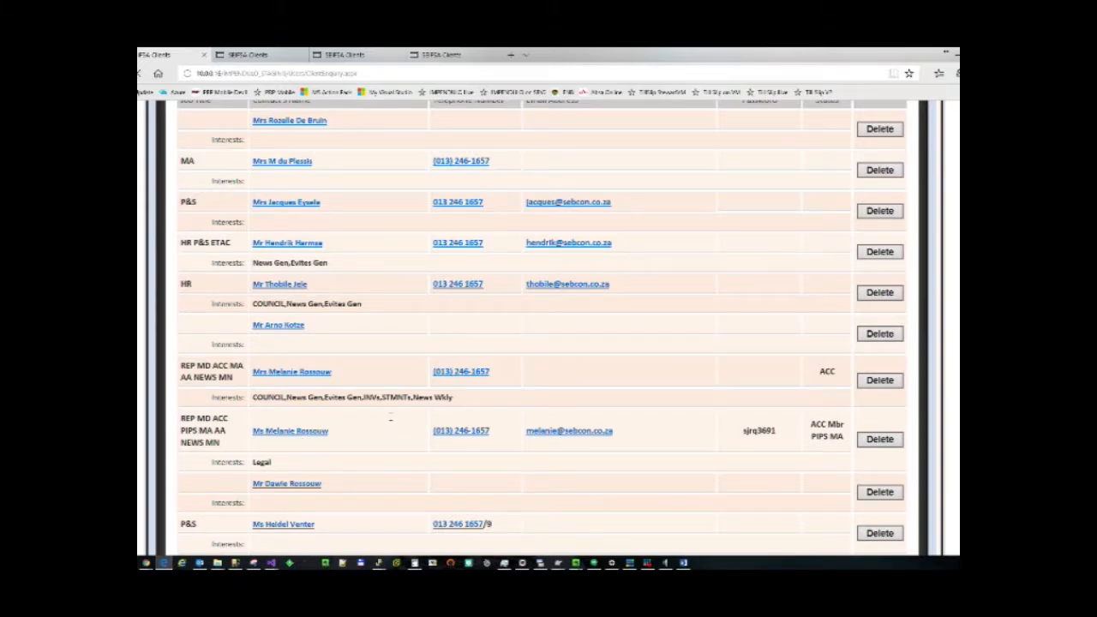
{"action": "scroll", "coordinate": [390, 420], "scroll_direction": "down", "scroll_amount": 2}
{"action": "scroll", "coordinate": [402, 419], "scroll_direction": "down", "scroll_amount": 4}
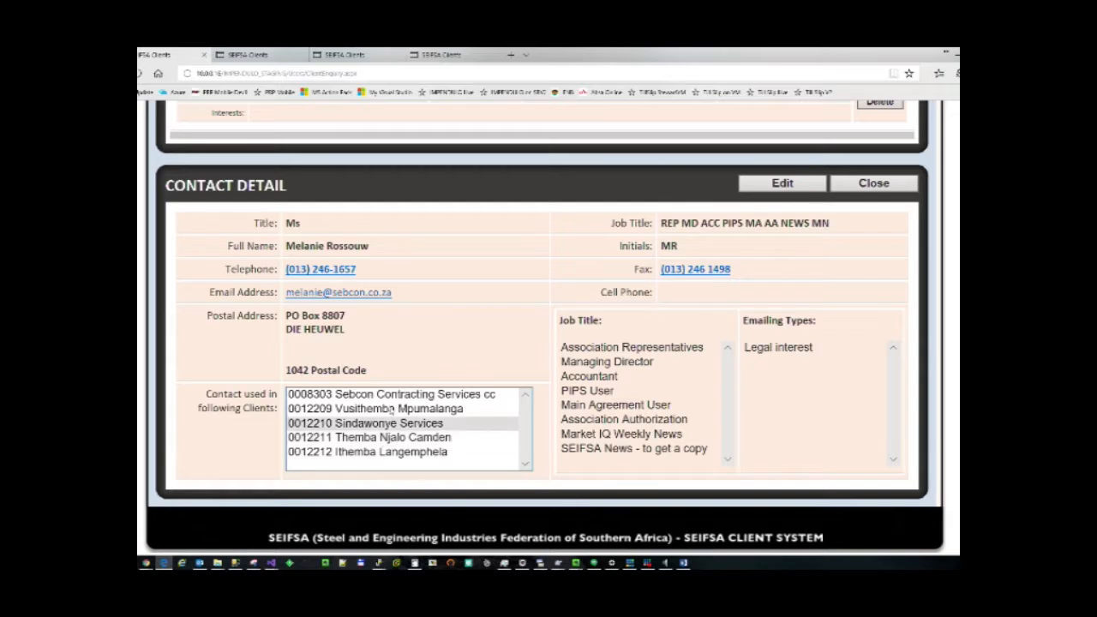
{"action": "left_click", "coordinate": [251, 54]}
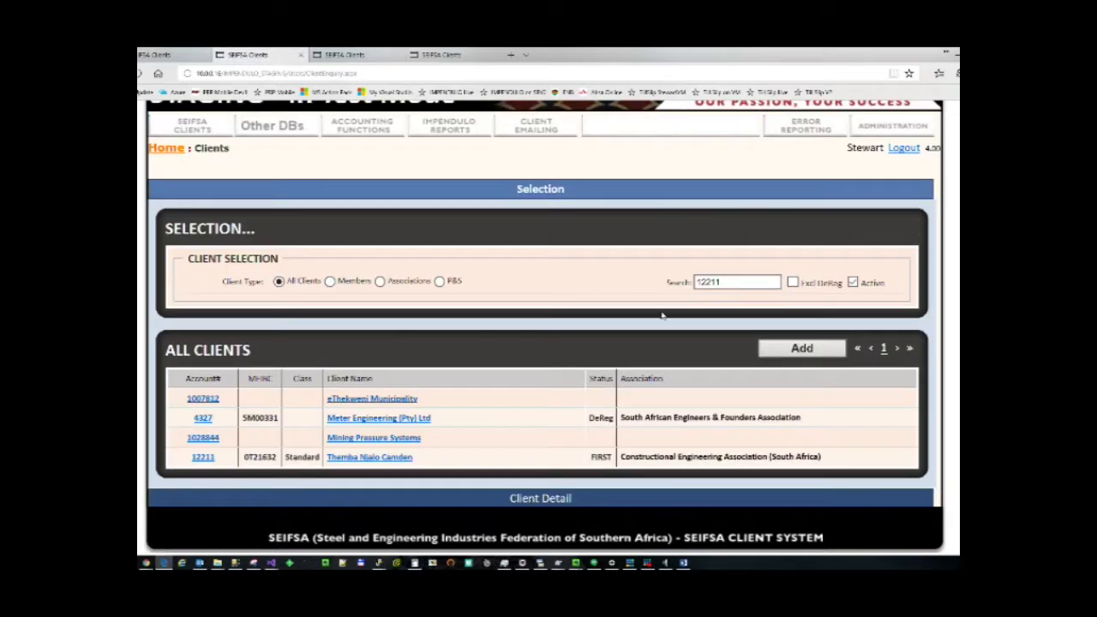
{"action": "left_click", "coordinate": [378, 459]}
{"action": "scroll", "coordinate": [378, 461], "scroll_direction": "down", "scroll_amount": 10}
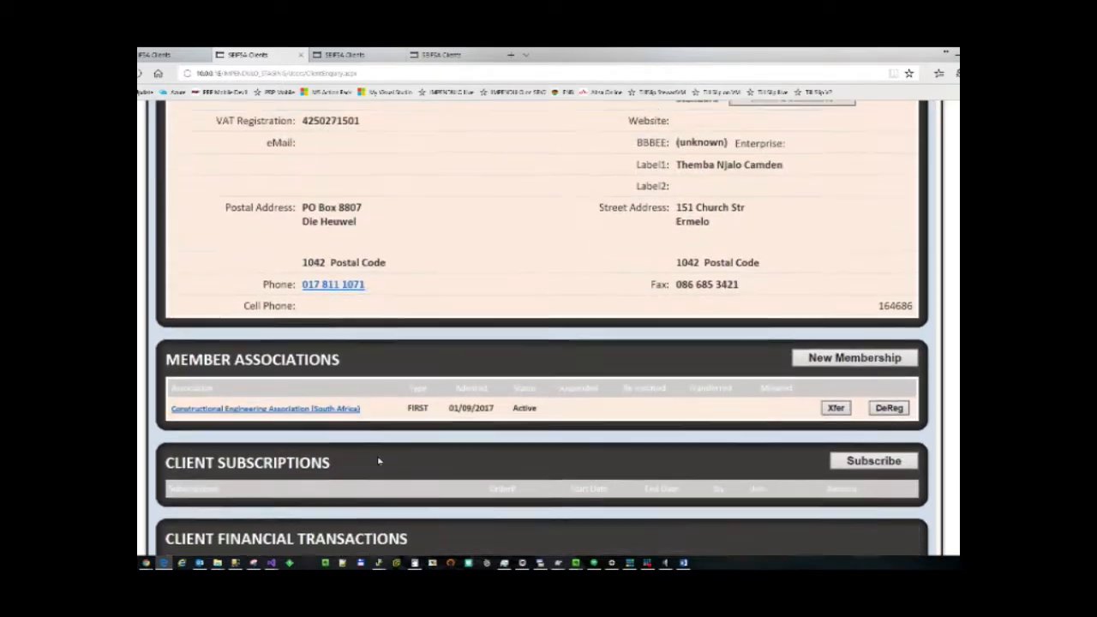
{"action": "scroll", "coordinate": [378, 462], "scroll_direction": "down", "scroll_amount": 15}
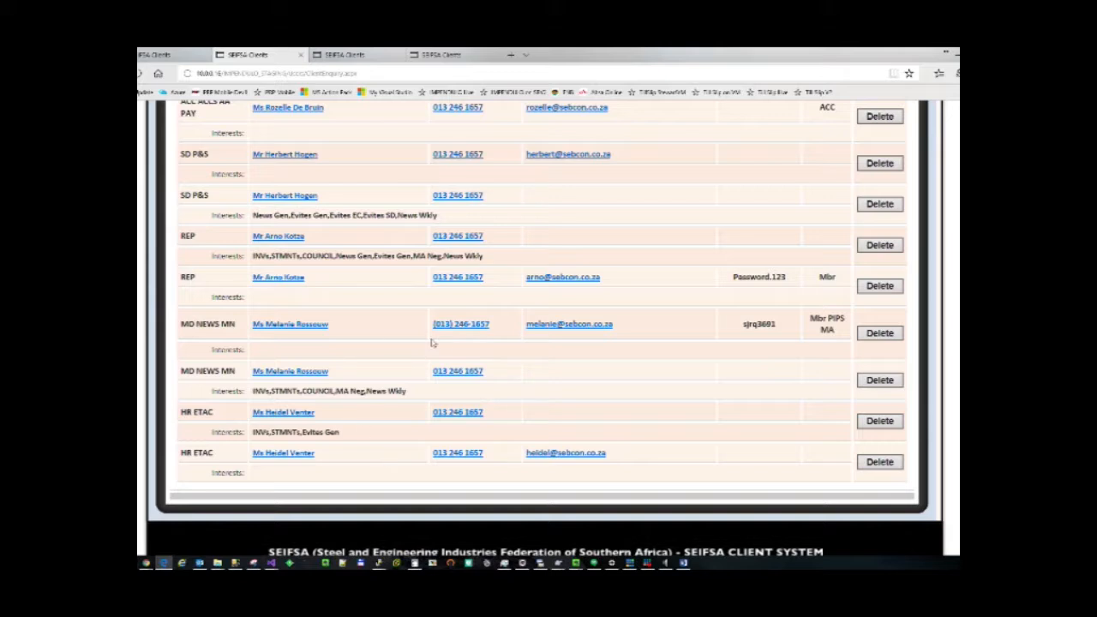
{"action": "left_click", "coordinate": [292, 325]}
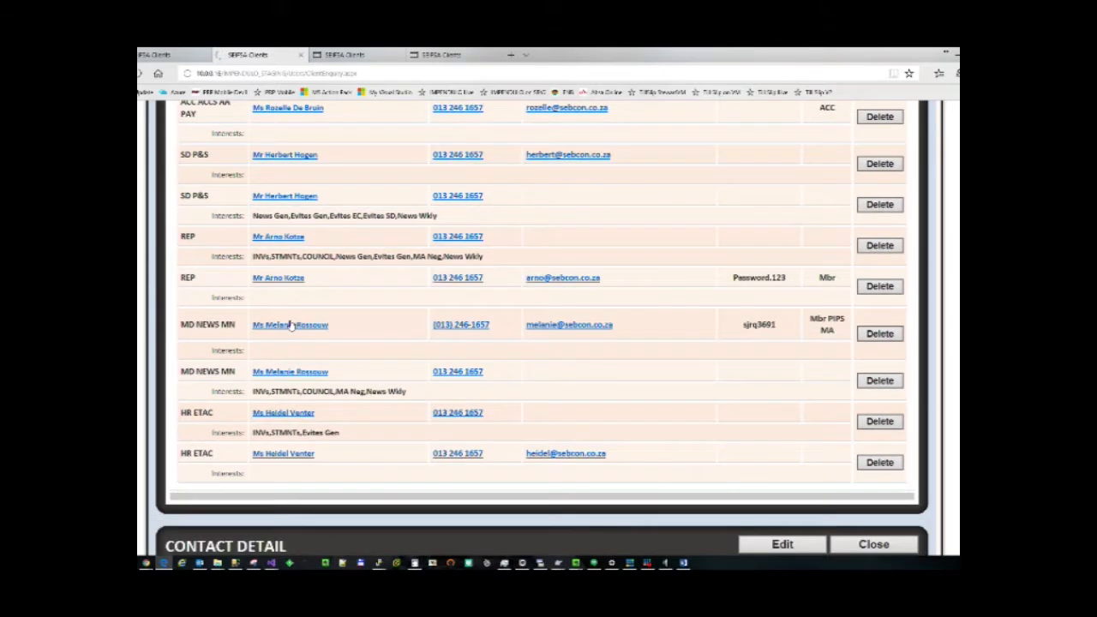
{"action": "scroll", "coordinate": [290, 324], "scroll_direction": "down", "scroll_amount": 5}
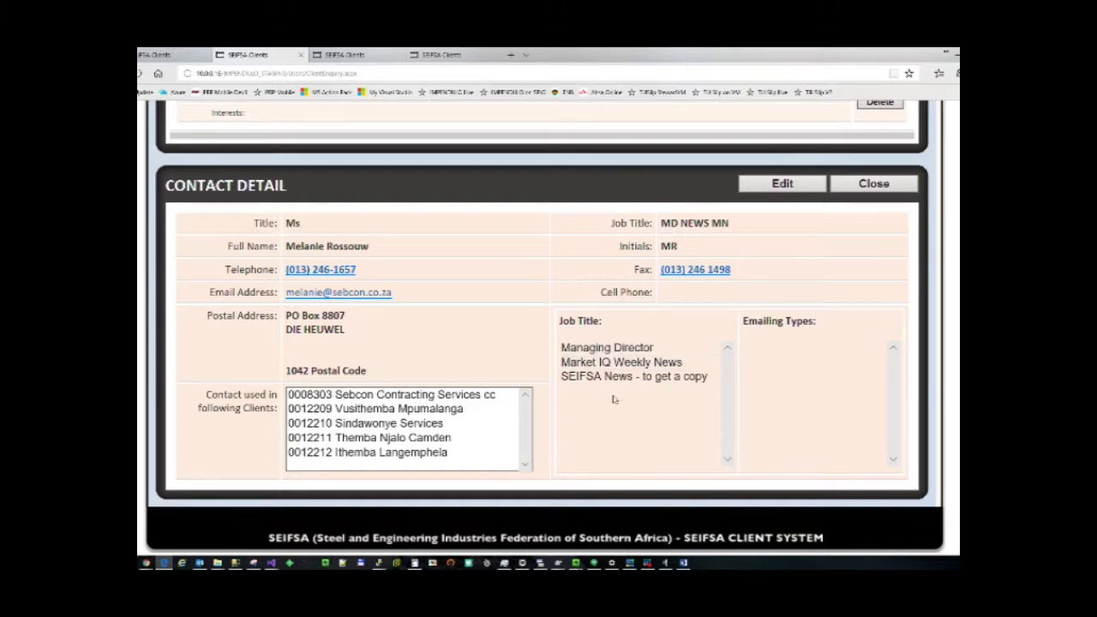
{"action": "left_click", "coordinate": [164, 56]}
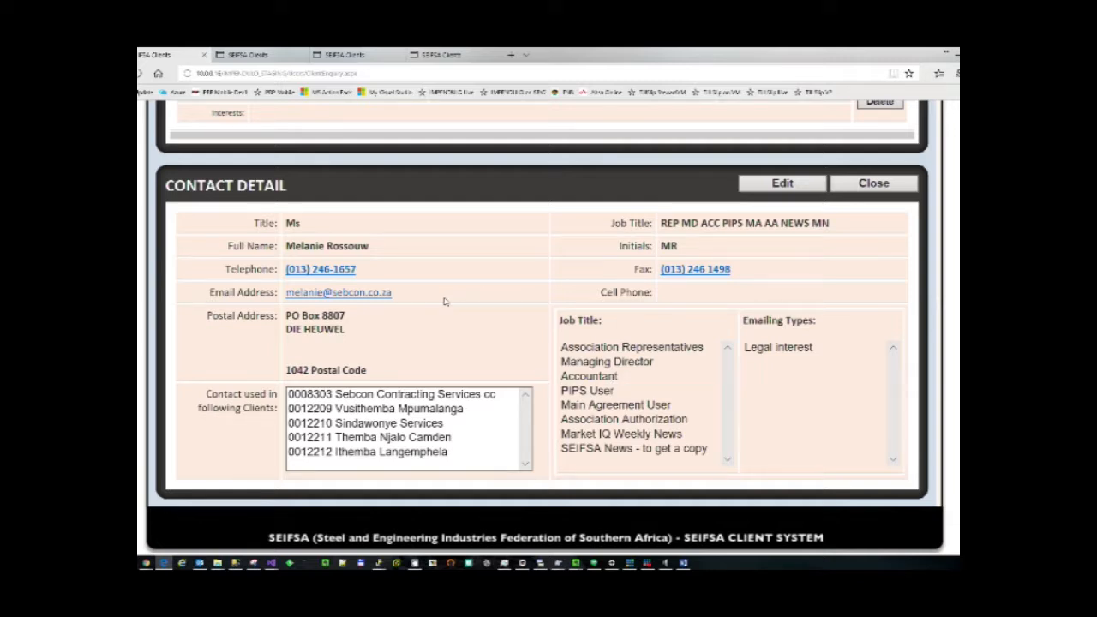
{"action": "scroll", "coordinate": [444, 302], "scroll_direction": "up", "scroll_amount": 4}
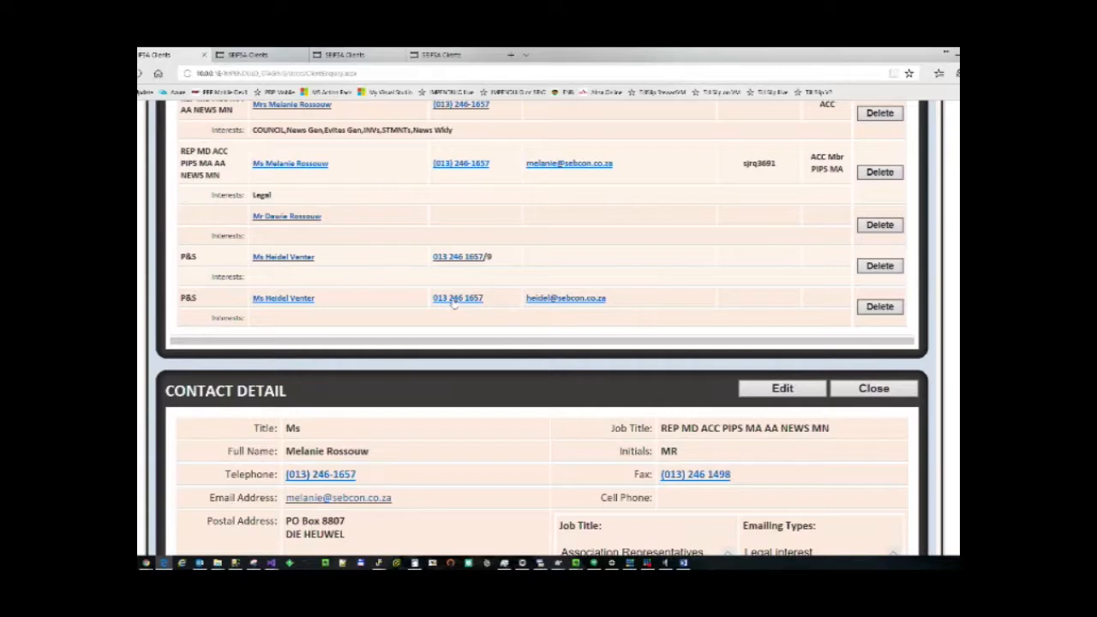
{"action": "scroll", "coordinate": [454, 304], "scroll_direction": "up", "scroll_amount": 3}
{"action": "scroll", "coordinate": [454, 304], "scroll_direction": "down", "scroll_amount": 3}
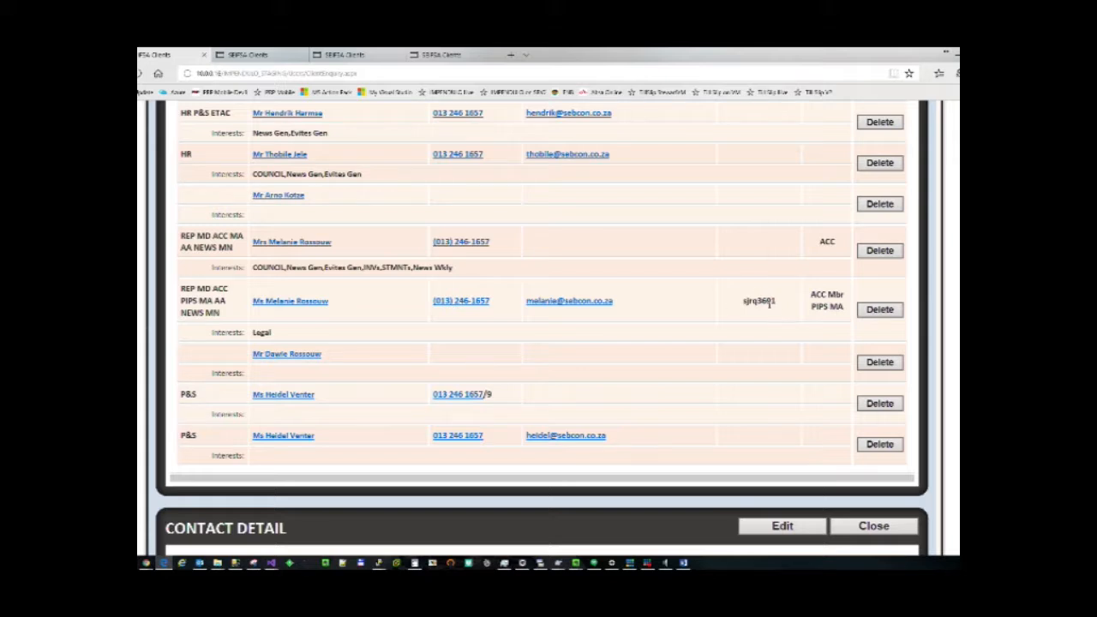
{"action": "scroll", "coordinate": [769, 306], "scroll_direction": "up", "scroll_amount": 15}
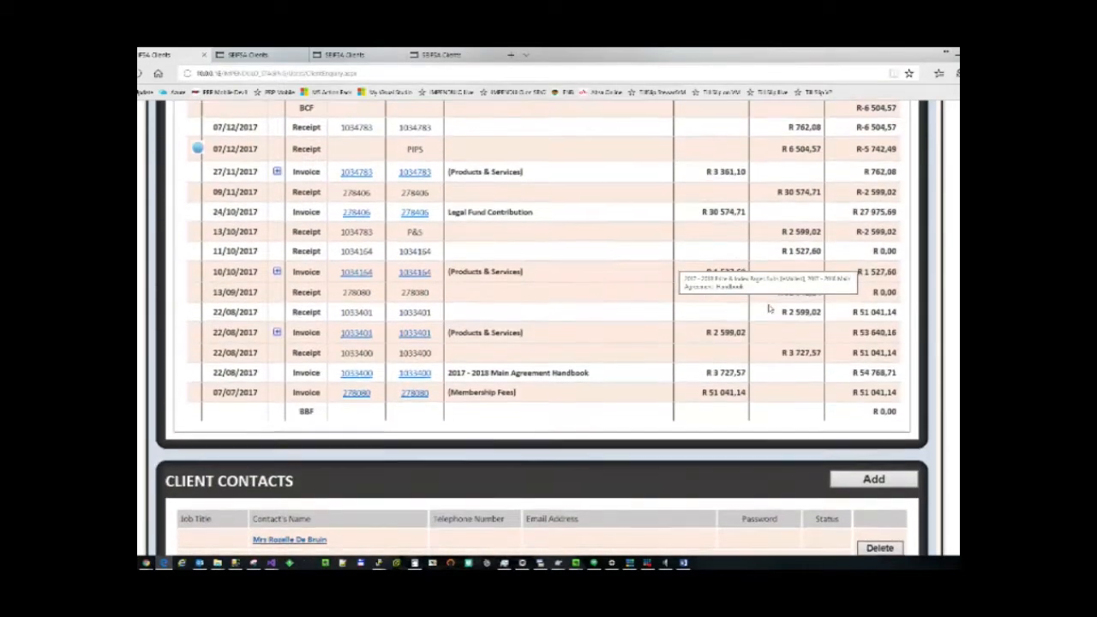
{"action": "scroll", "coordinate": [769, 309], "scroll_direction": "up", "scroll_amount": 1}
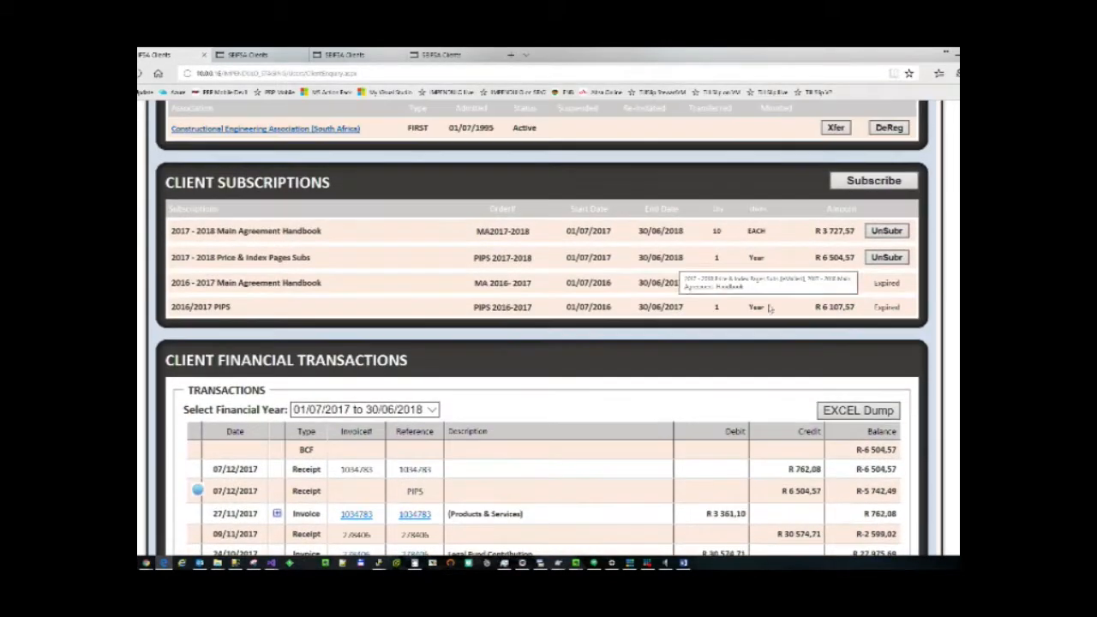
Open the Price & Index subscription's delegate contact, then review the other client's details and membership.
{"action": "left_click", "coordinate": [281, 257]}
{"action": "left_click", "coordinate": [259, 341]}
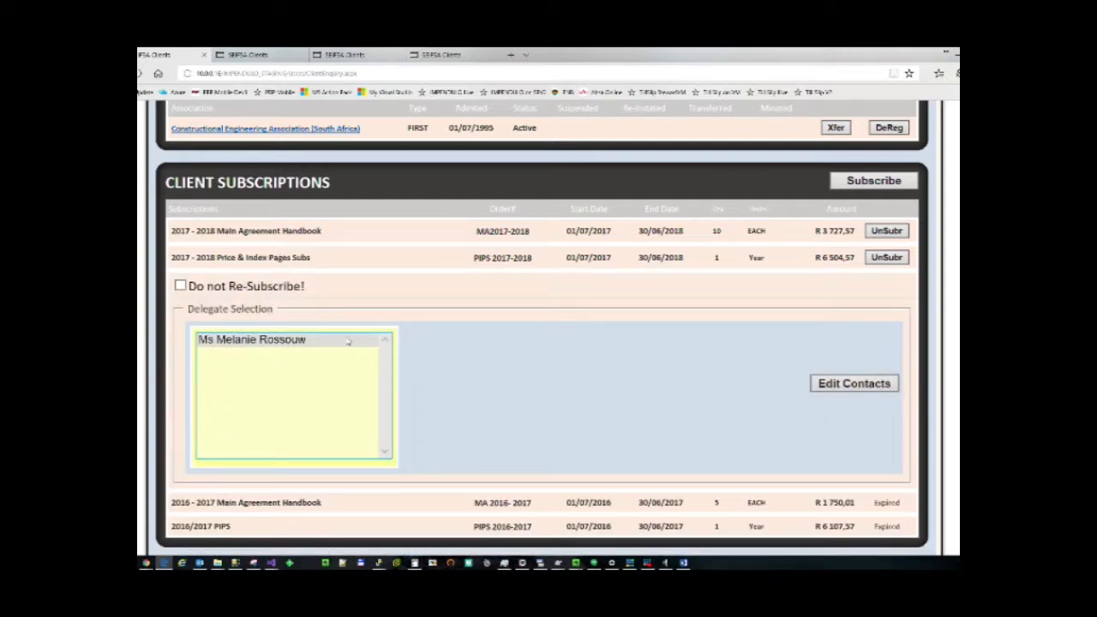
{"action": "left_click", "coordinate": [270, 57]}
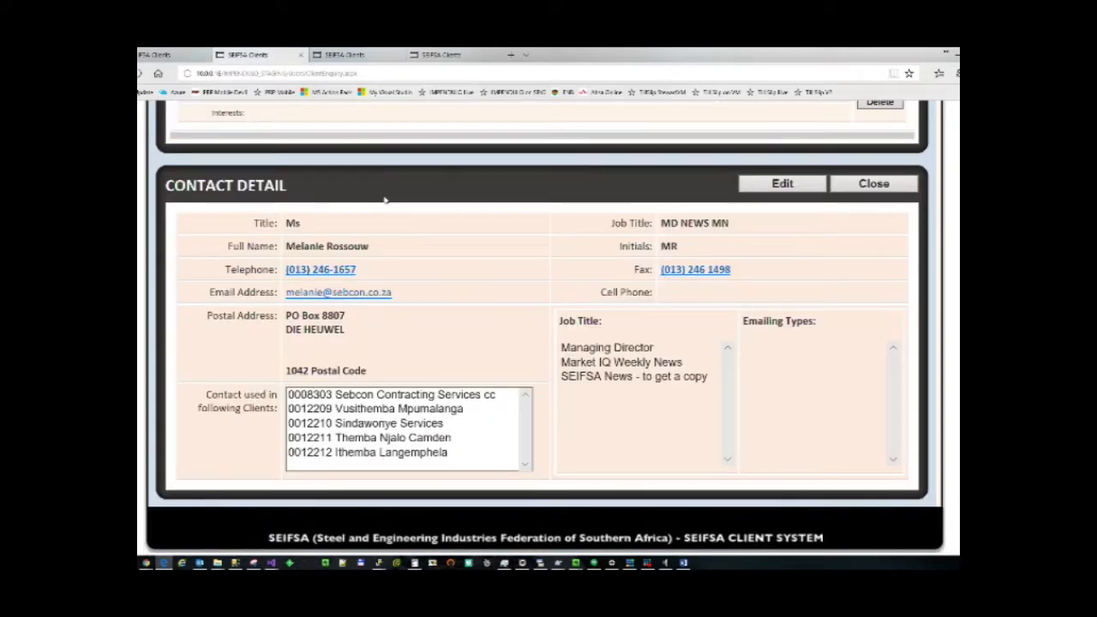
{"action": "scroll", "coordinate": [385, 200], "scroll_direction": "up", "scroll_amount": 10}
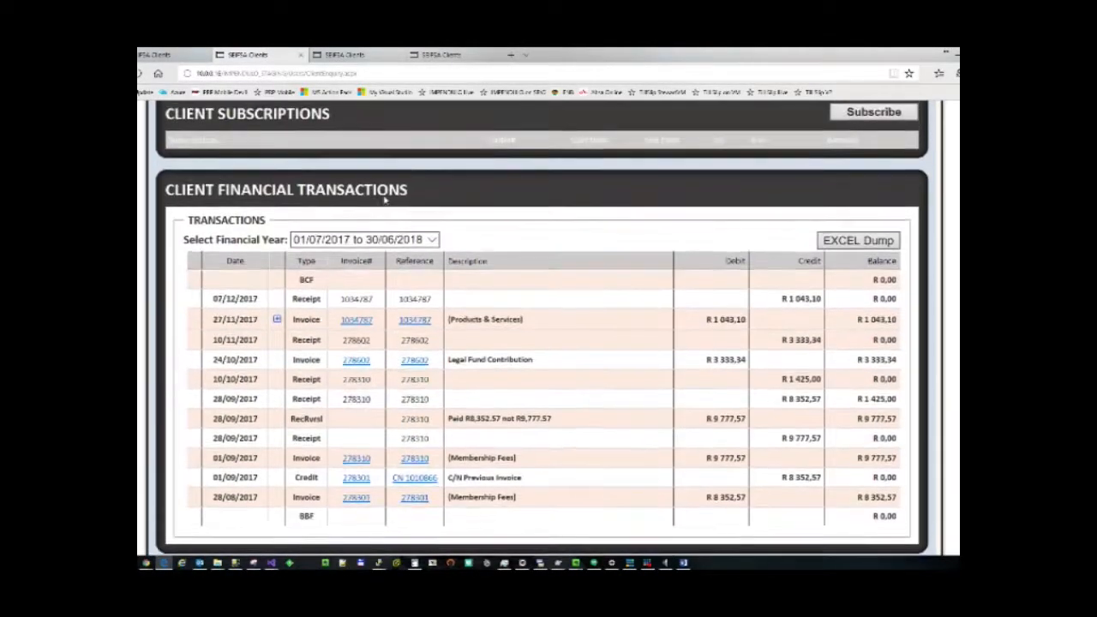
{"action": "scroll", "coordinate": [385, 199], "scroll_direction": "up", "scroll_amount": 10}
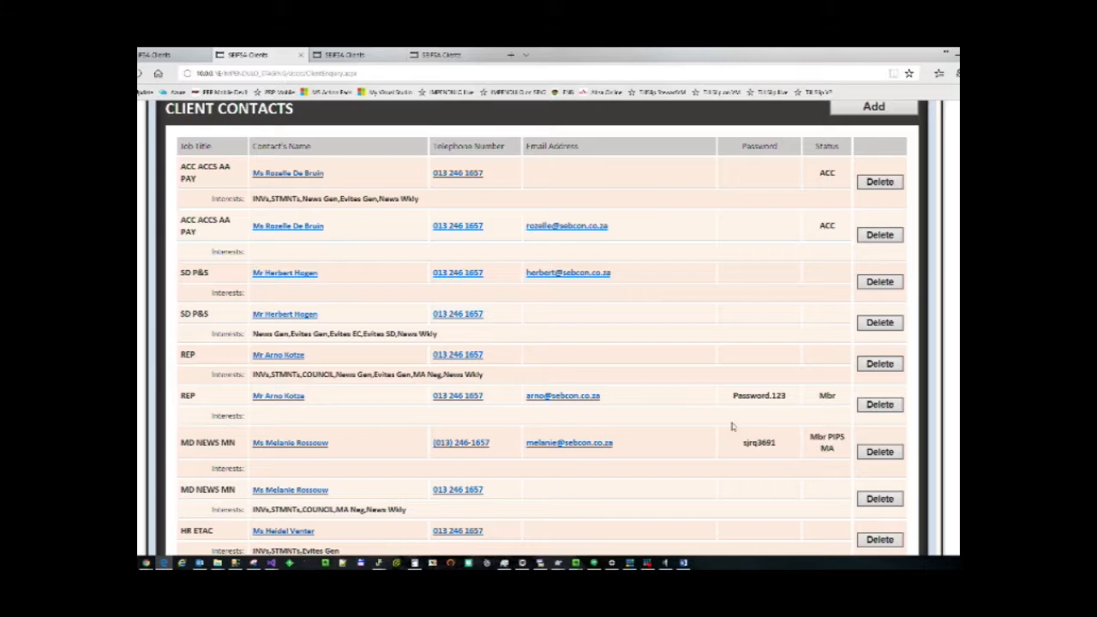
{"action": "scroll", "coordinate": [463, 274], "scroll_direction": "up", "scroll_amount": 15}
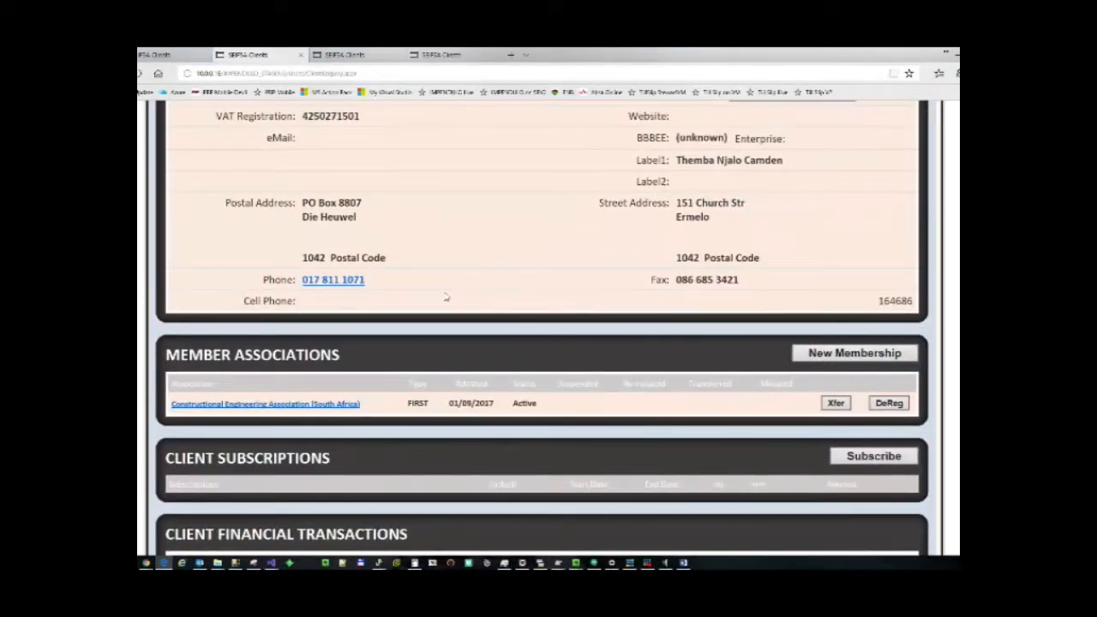
{"action": "scroll", "coordinate": [364, 456], "scroll_direction": "down", "scroll_amount": 1}
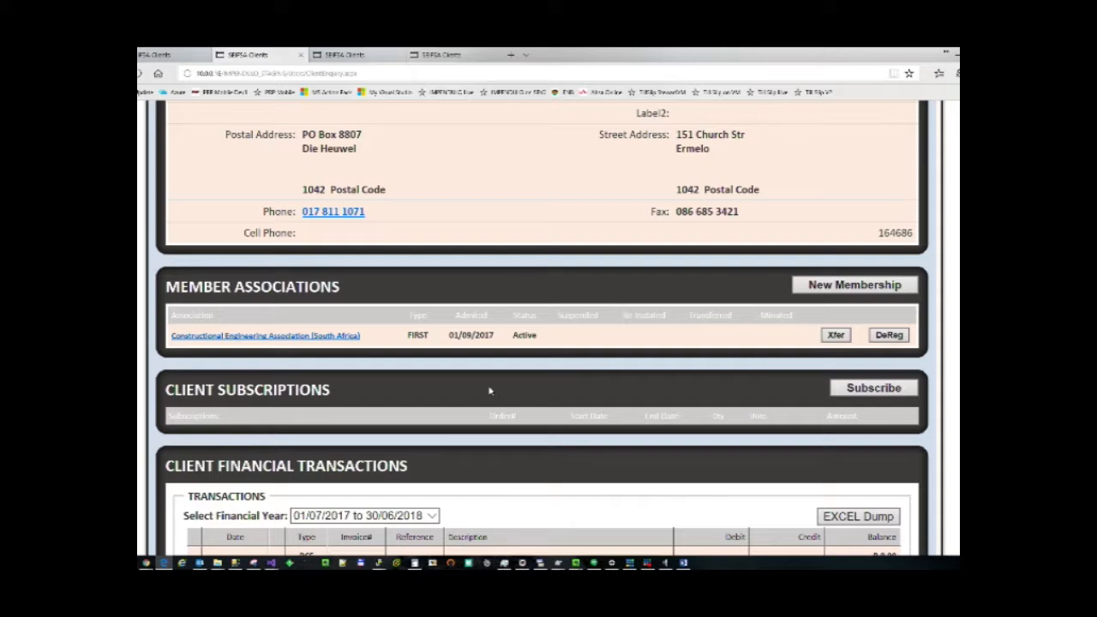
Close the Contact Detail panel on the other client's page.
{"action": "scroll", "coordinate": [607, 349], "scroll_direction": "down", "scroll_amount": 3}
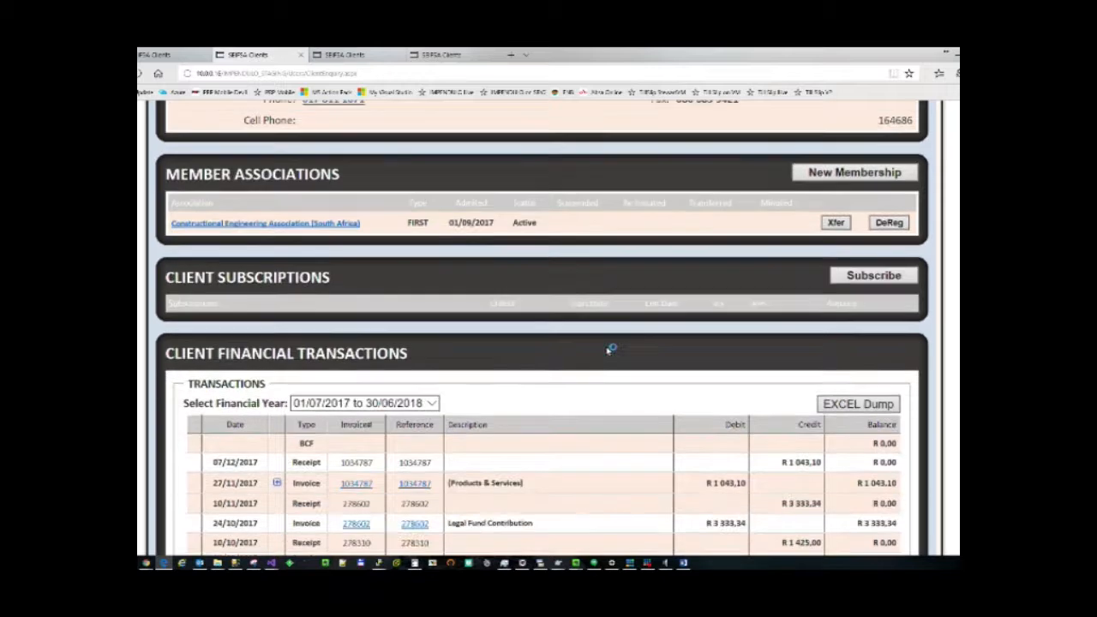
{"action": "scroll", "coordinate": [606, 350], "scroll_direction": "down", "scroll_amount": 8}
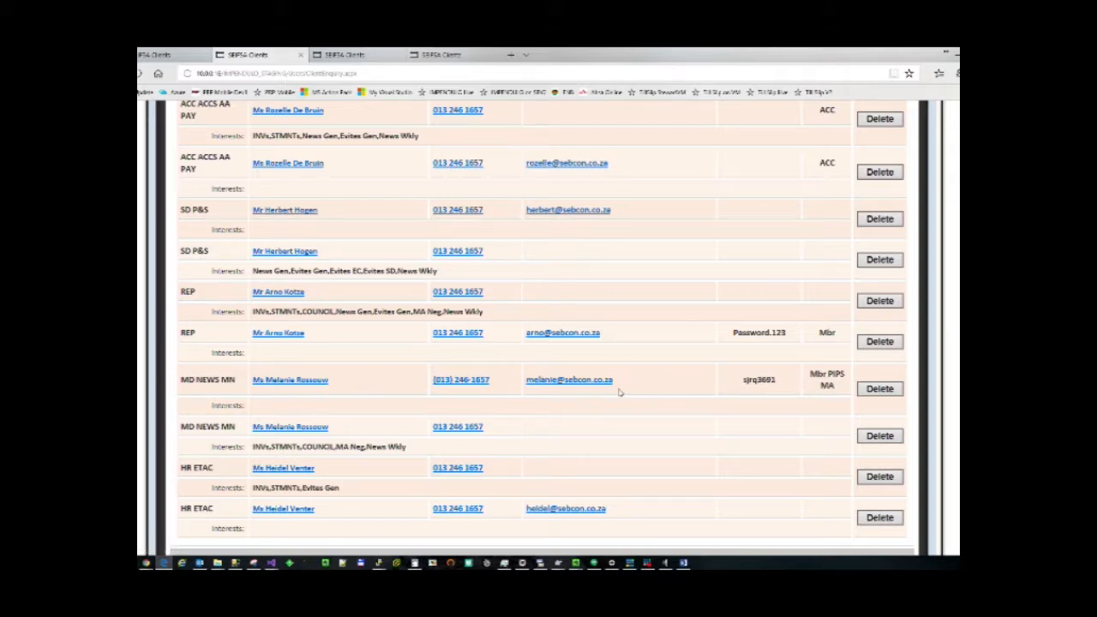
{"action": "scroll", "coordinate": [620, 391], "scroll_direction": "up", "scroll_amount": 5}
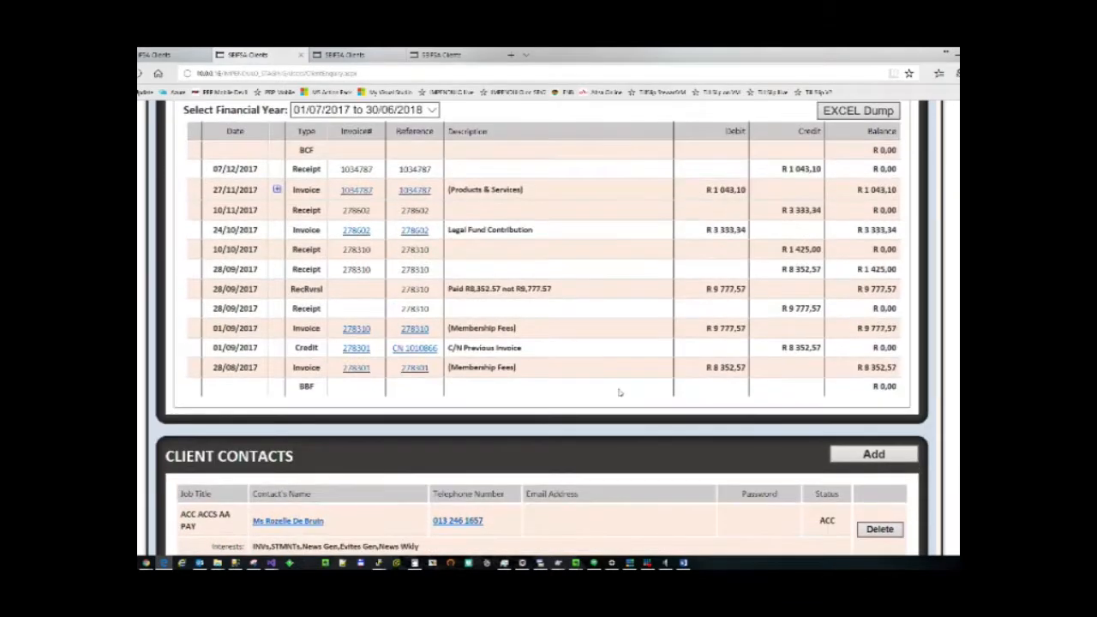
{"action": "scroll", "coordinate": [619, 392], "scroll_direction": "down", "scroll_amount": 10}
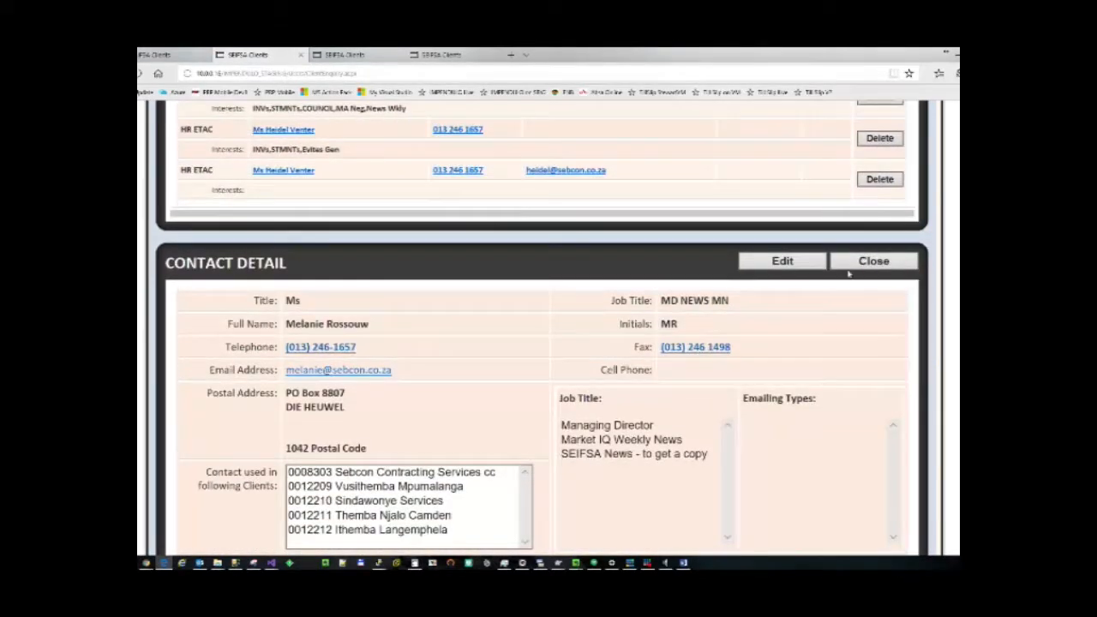
{"action": "left_click", "coordinate": [851, 269]}
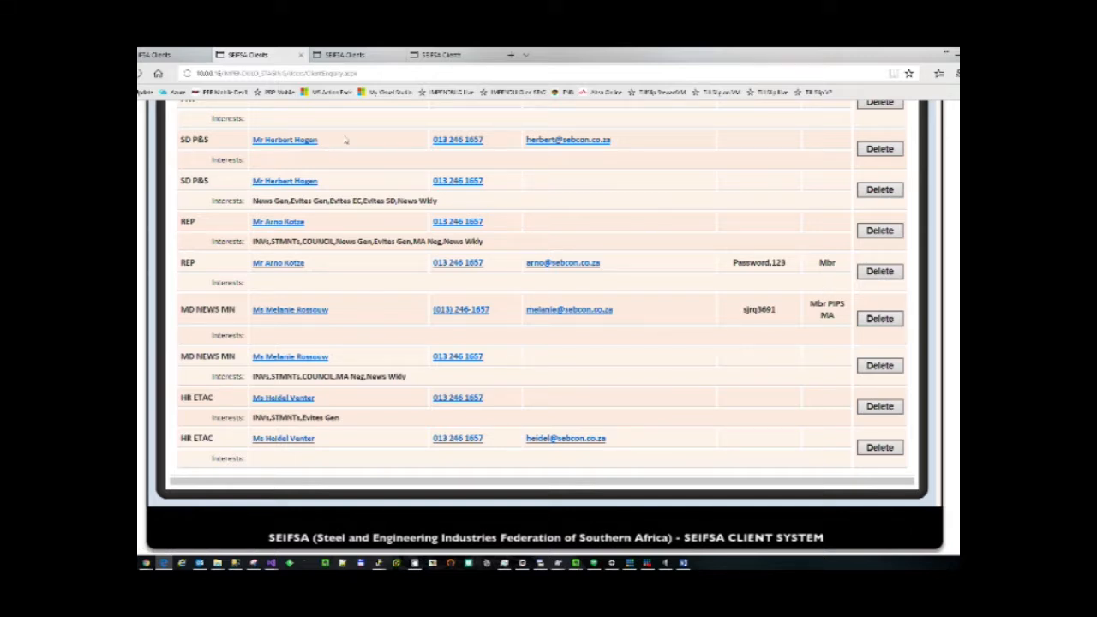
On the first client's page, collapse the delegates, close Contact Detail and add a new contact.
{"action": "left_click", "coordinate": [143, 56]}
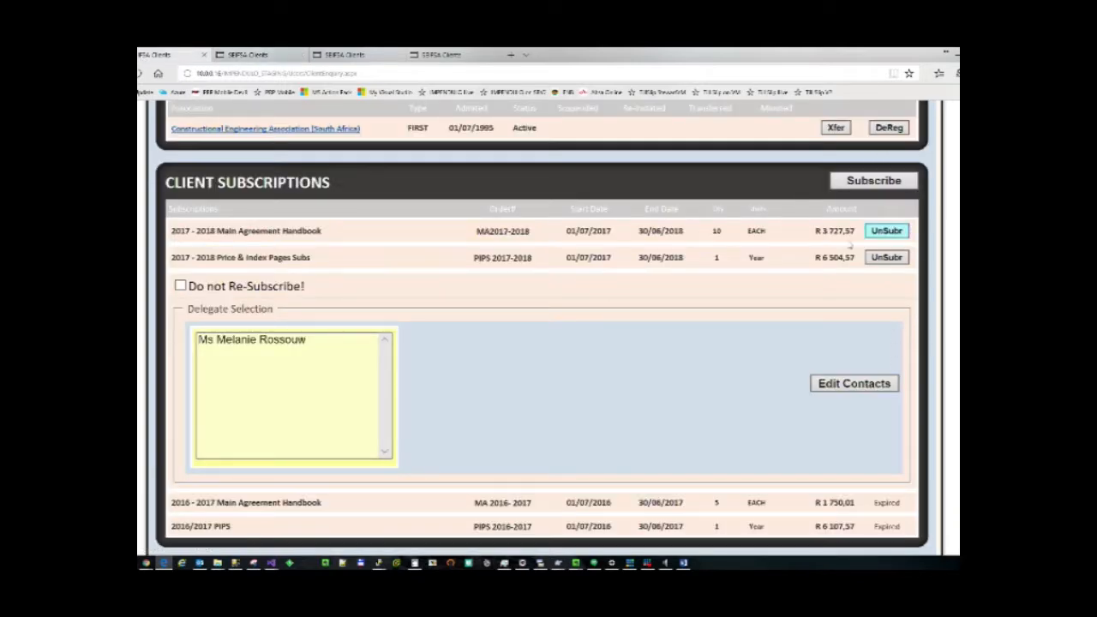
{"action": "left_click", "coordinate": [385, 259]}
{"action": "scroll", "coordinate": [386, 259], "scroll_direction": "down", "scroll_amount": 8}
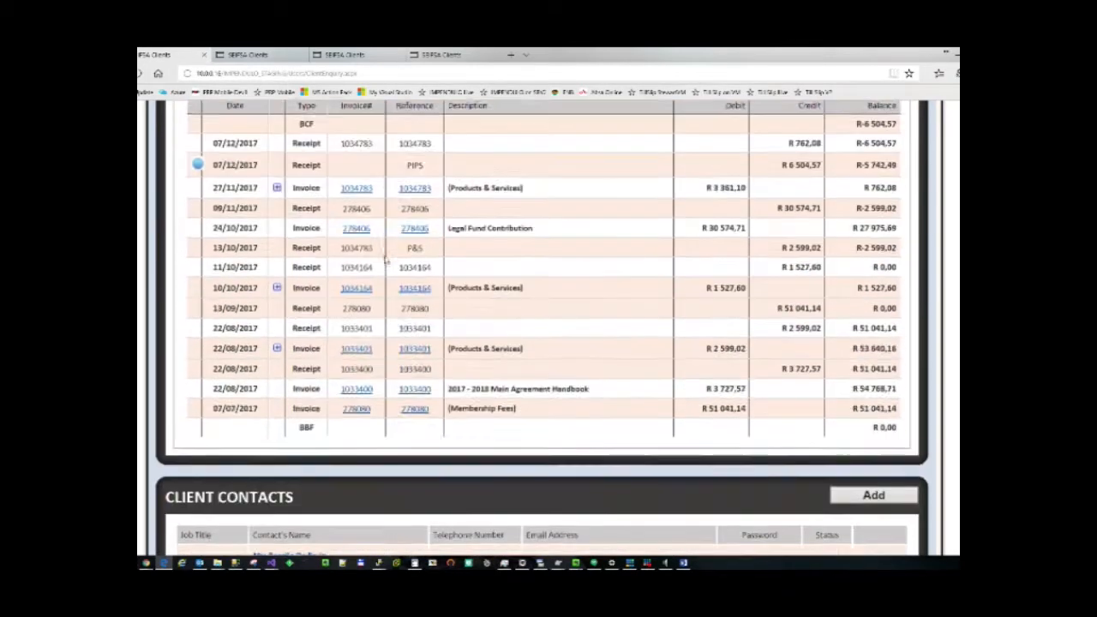
{"action": "scroll", "coordinate": [386, 258], "scroll_direction": "down", "scroll_amount": 10}
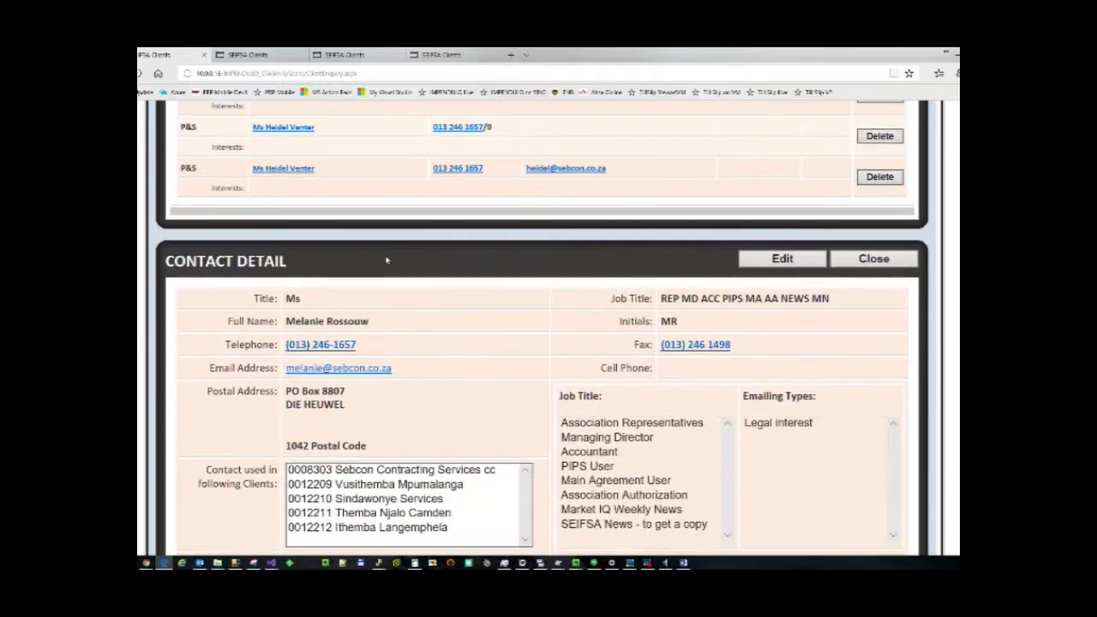
{"action": "left_click", "coordinate": [871, 258]}
{"action": "scroll", "coordinate": [825, 228], "scroll_direction": "up", "scroll_amount": 5}
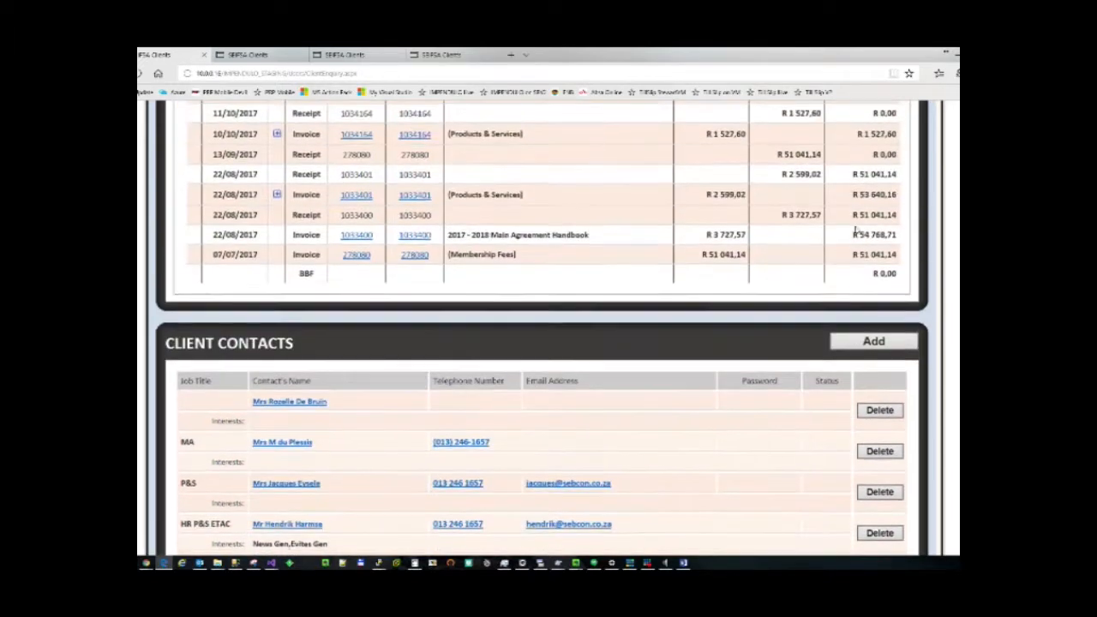
{"action": "left_click", "coordinate": [874, 344]}
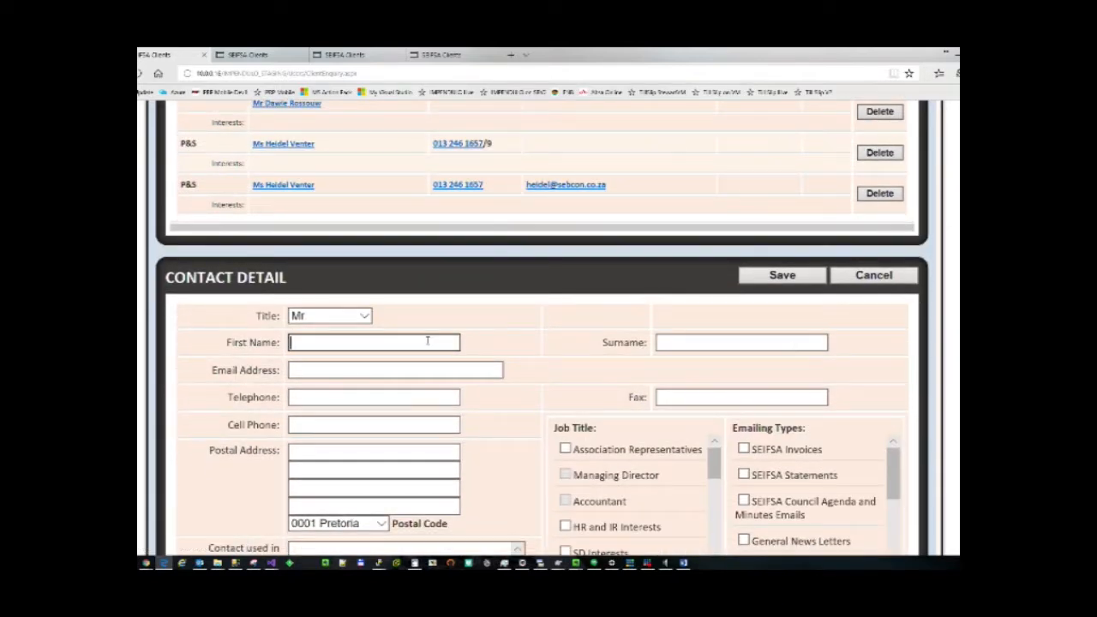
Enter the new contact's first name, surname and the start of their email to show Similar Emails.
{"action": "left_click", "coordinate": [427, 340]}
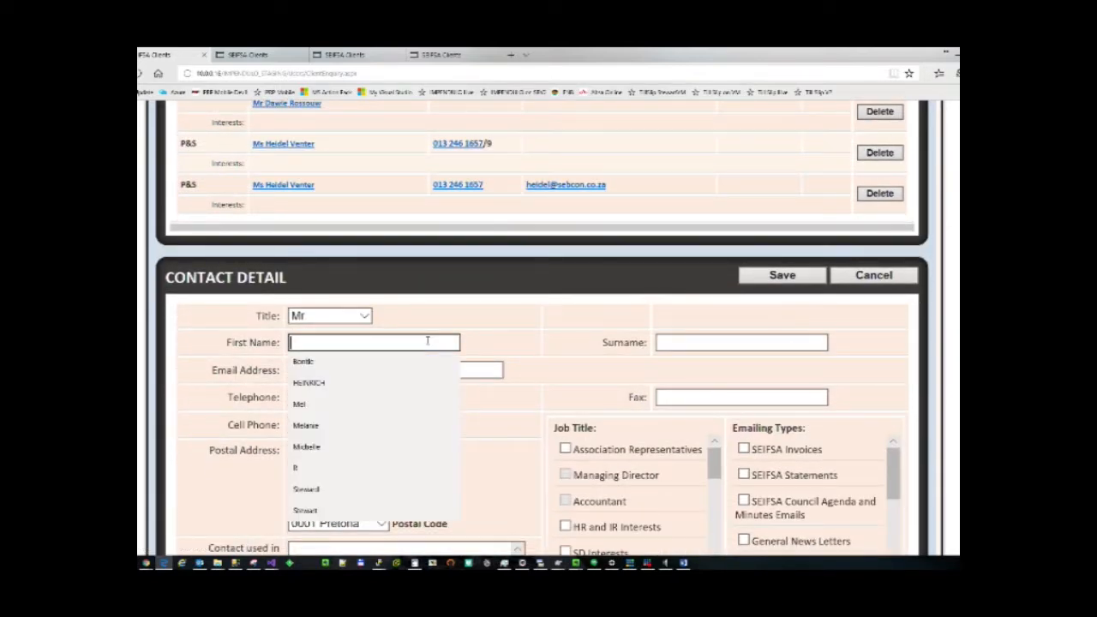
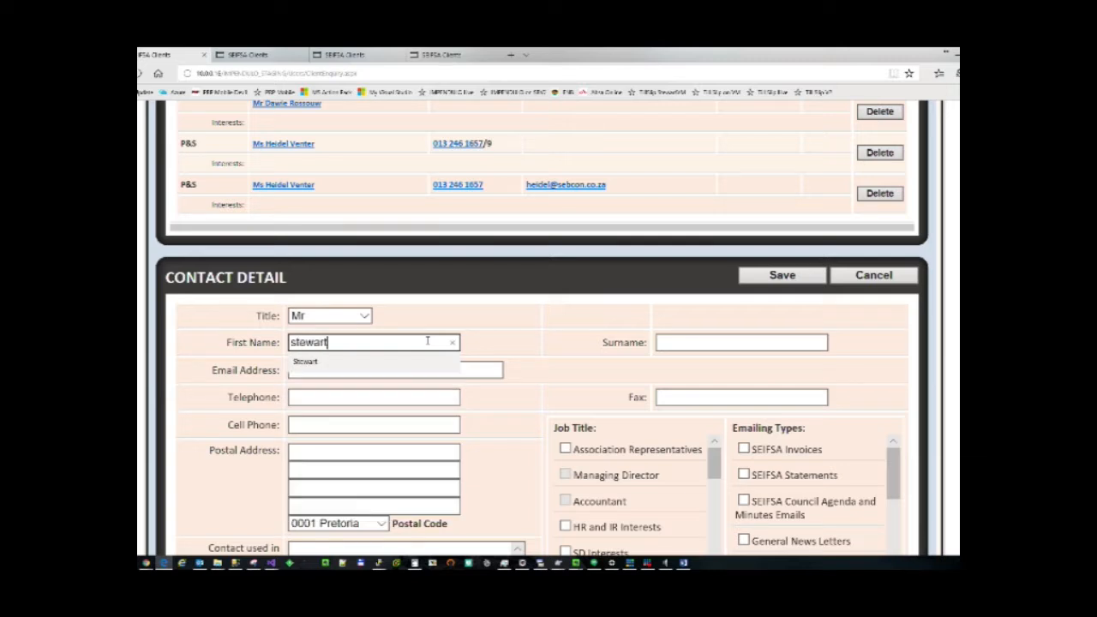
{"action": "key", "text": "Tab"}
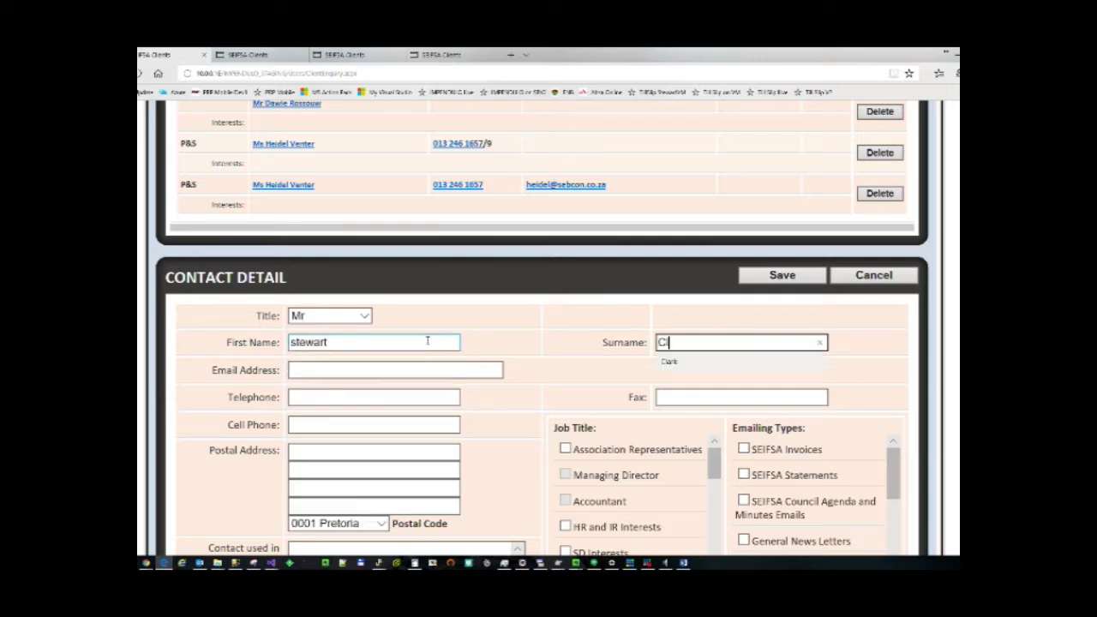
{"action": "key", "text": "Tab"}
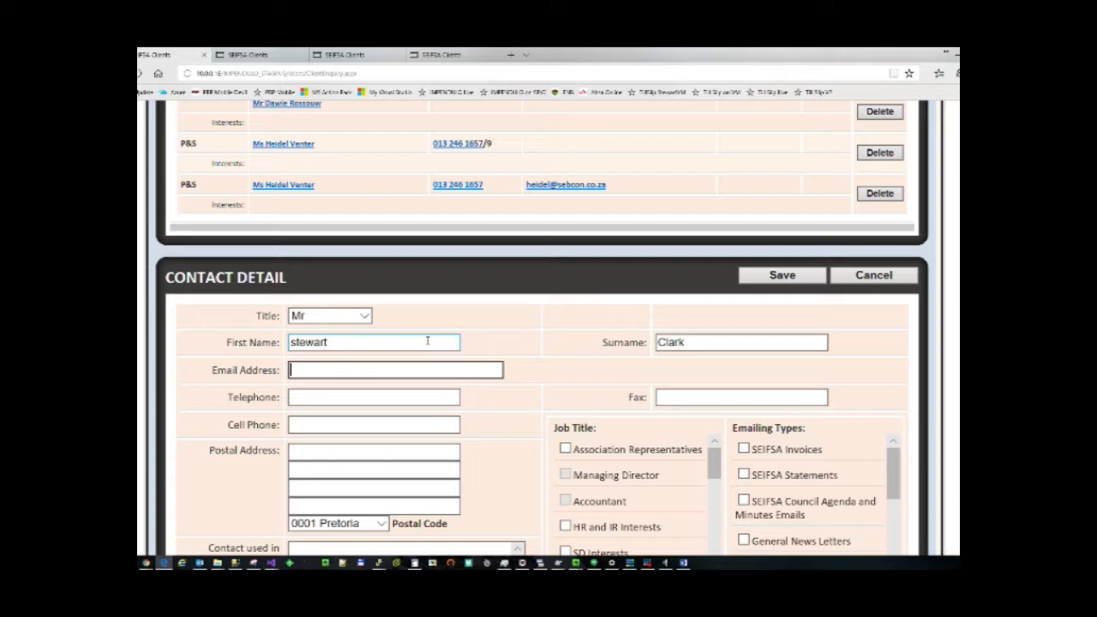
{"action": "key", "text": "Tab"}
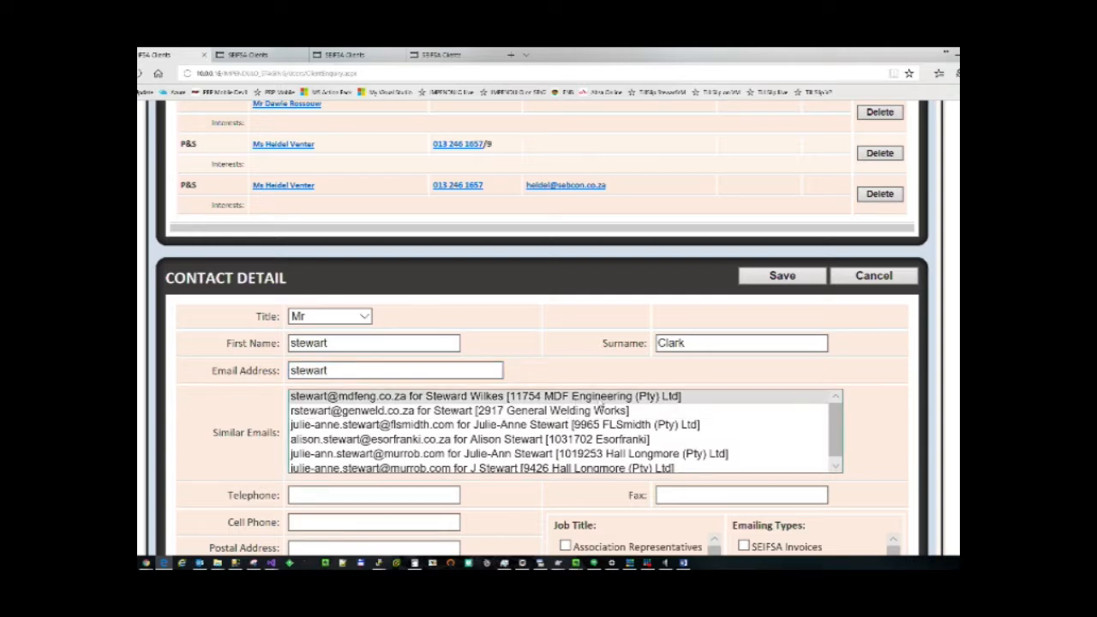
{"action": "scroll", "coordinate": [831, 415], "scroll_direction": "down", "scroll_amount": 1}
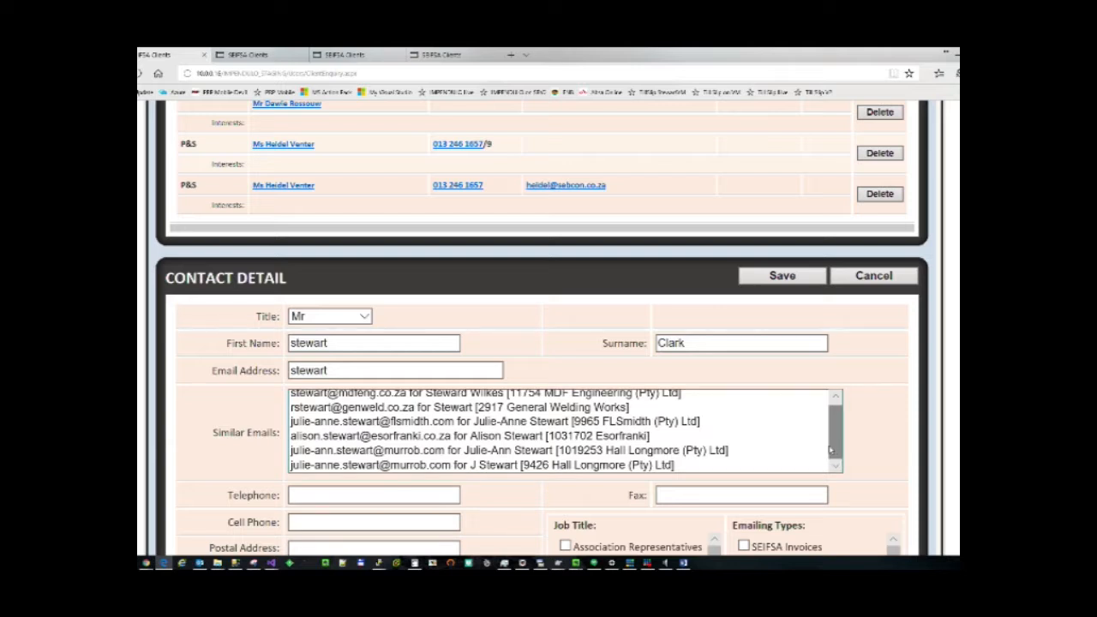
{"action": "scroll", "coordinate": [831, 437], "scroll_direction": "up", "scroll_amount": 1}
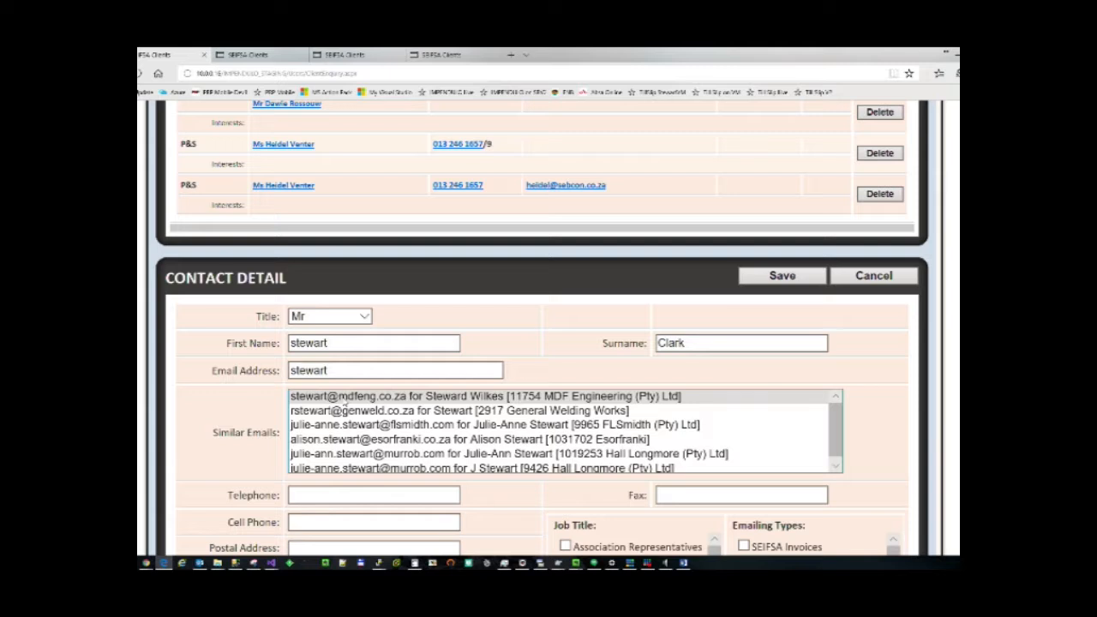
Use the existing contact with the first matching email and correct its first name.
{"action": "left_click", "coordinate": [346, 402]}
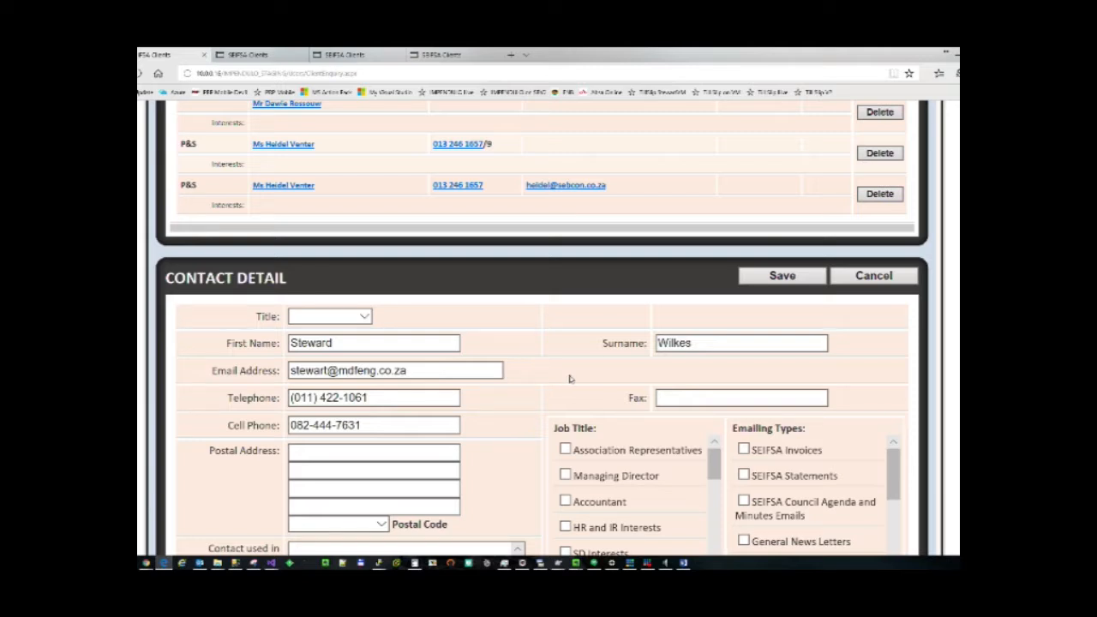
{"action": "scroll", "coordinate": [570, 378], "scroll_direction": "down", "scroll_amount": 3}
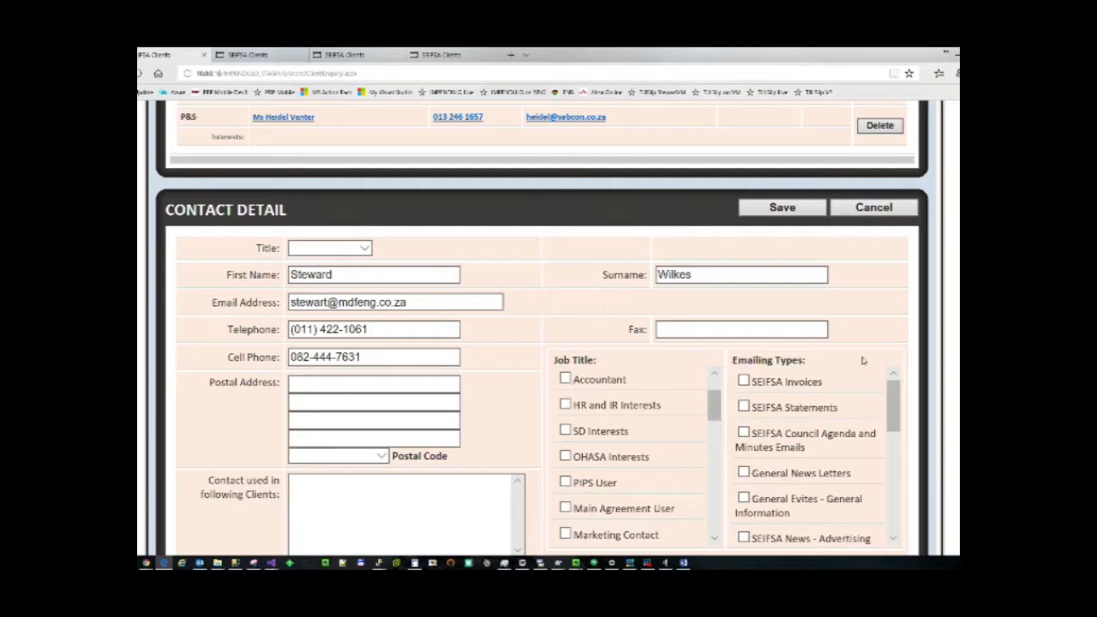
{"action": "left_click", "coordinate": [315, 280]}
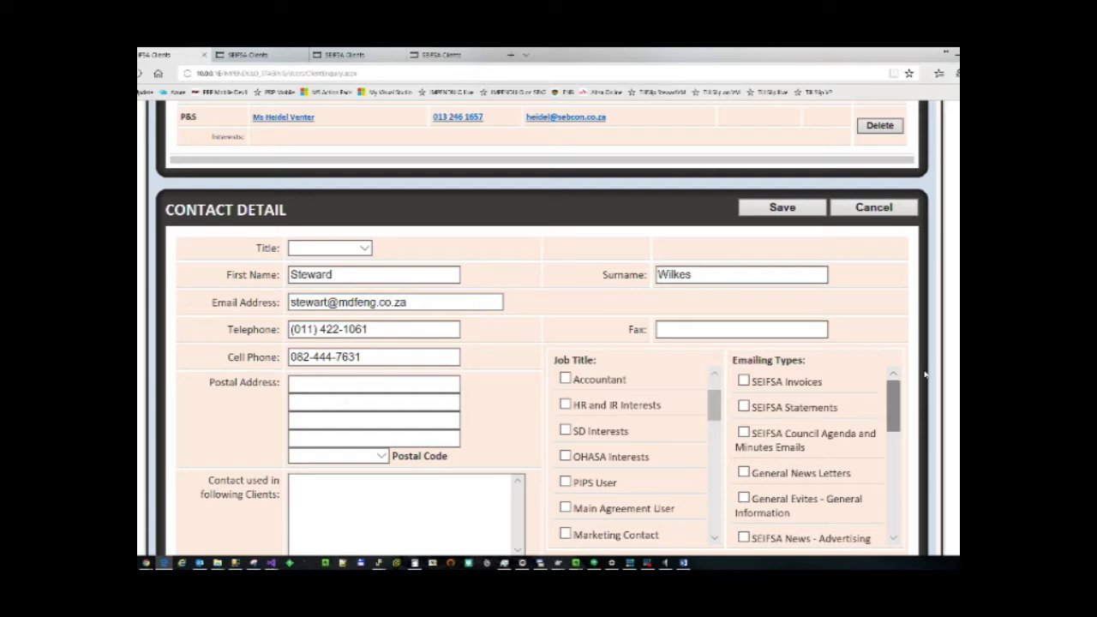
{"action": "scroll", "coordinate": [717, 386], "scroll_direction": "up", "scroll_amount": 1}
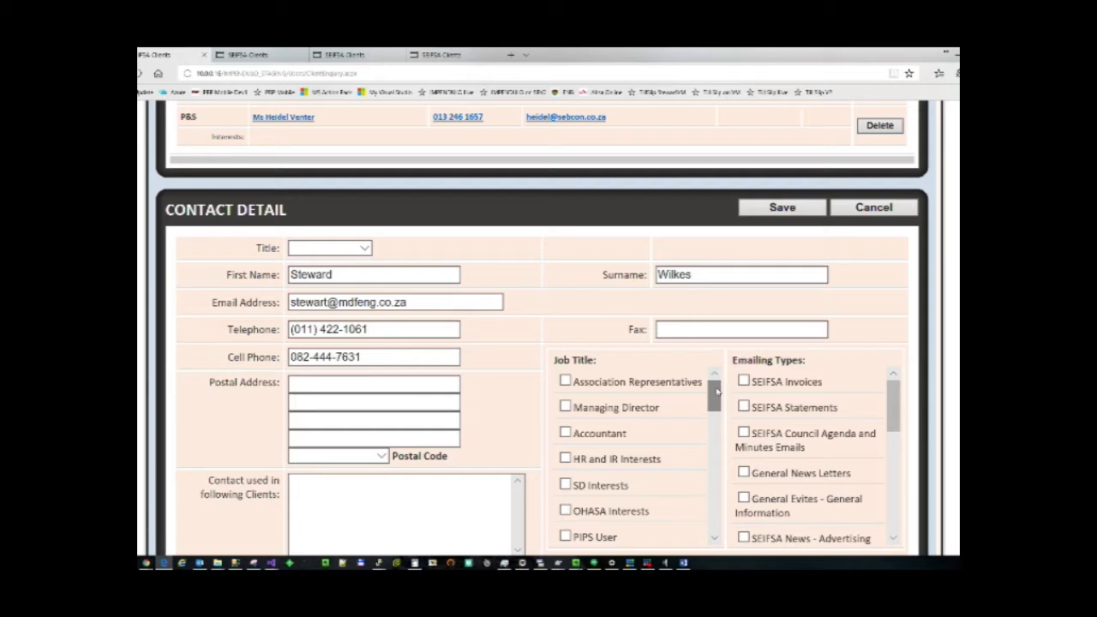
Tick HR and IR and SD Interests job titles plus HR, Legal and MA emailing, then save.
{"action": "mouse_move", "coordinate": [717, 391]}
{"action": "left_mouse_down"}
{"action": "mouse_move", "coordinate": [717, 426]}
{"action": "mouse_move", "coordinate": [718, 403]}
{"action": "left_mouse_up"}
{"action": "left_click", "coordinate": [565, 395]}
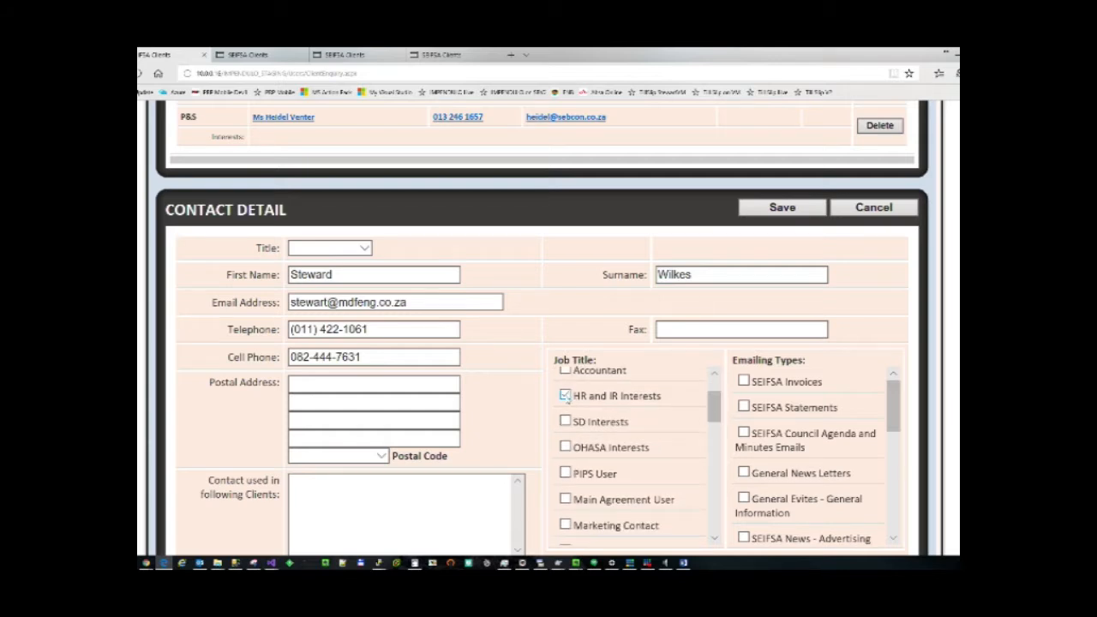
{"action": "left_click", "coordinate": [566, 421]}
{"action": "mouse_move", "coordinate": [711, 404]}
{"action": "left_mouse_down"}
{"action": "mouse_move", "coordinate": [716, 391]}
{"action": "mouse_move", "coordinate": [712, 417]}
{"action": "mouse_move", "coordinate": [718, 391]}
{"action": "left_mouse_up"}
{"action": "left_click_drag", "start_coordinate": [893, 424], "coordinate": [890, 525]}
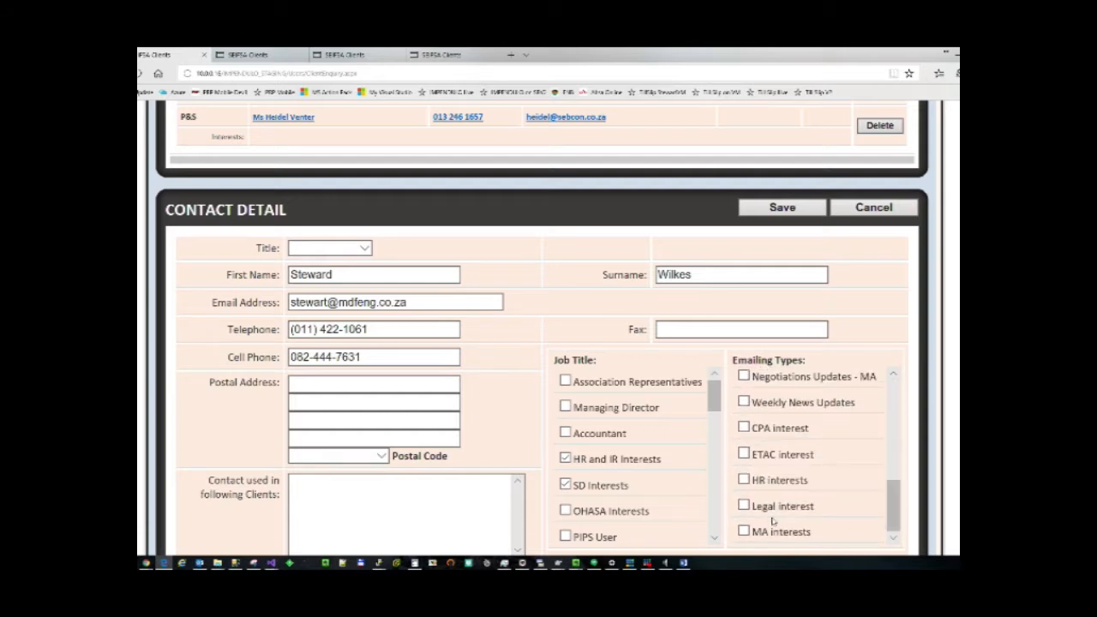
{"action": "left_click", "coordinate": [744, 480]}
{"action": "left_click", "coordinate": [744, 506]}
{"action": "left_click", "coordinate": [744, 532]}
{"action": "left_click", "coordinate": [771, 210]}
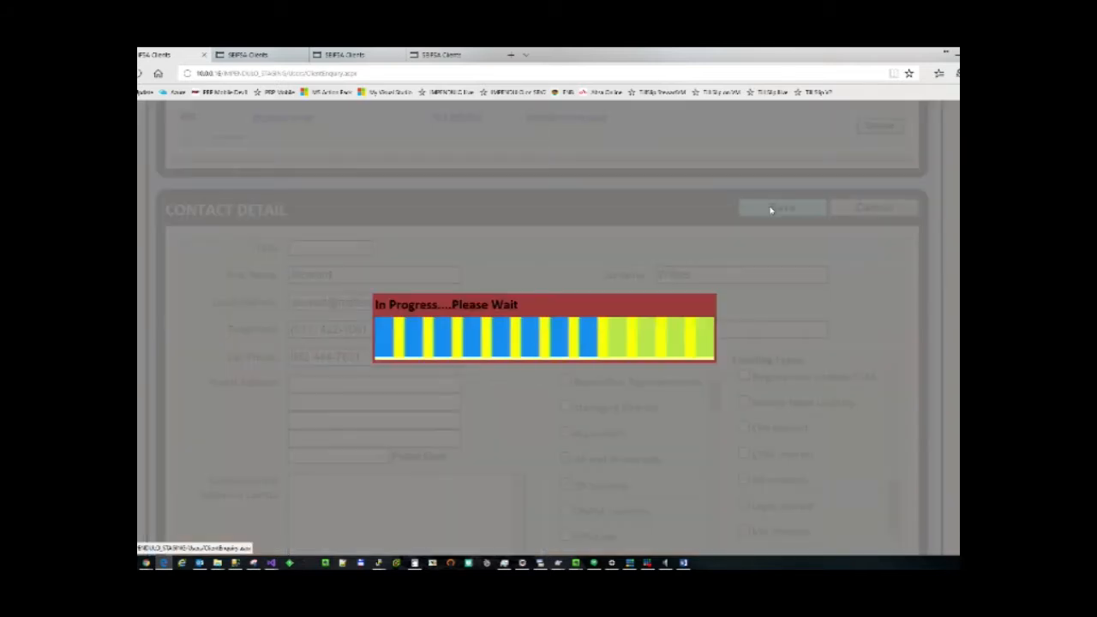
Verify the contact row shows HR SD MARK with HR, Legal, MA interests, then return to search results.
{"action": "scroll", "coordinate": [771, 210], "scroll_direction": "up", "scroll_amount": 15}
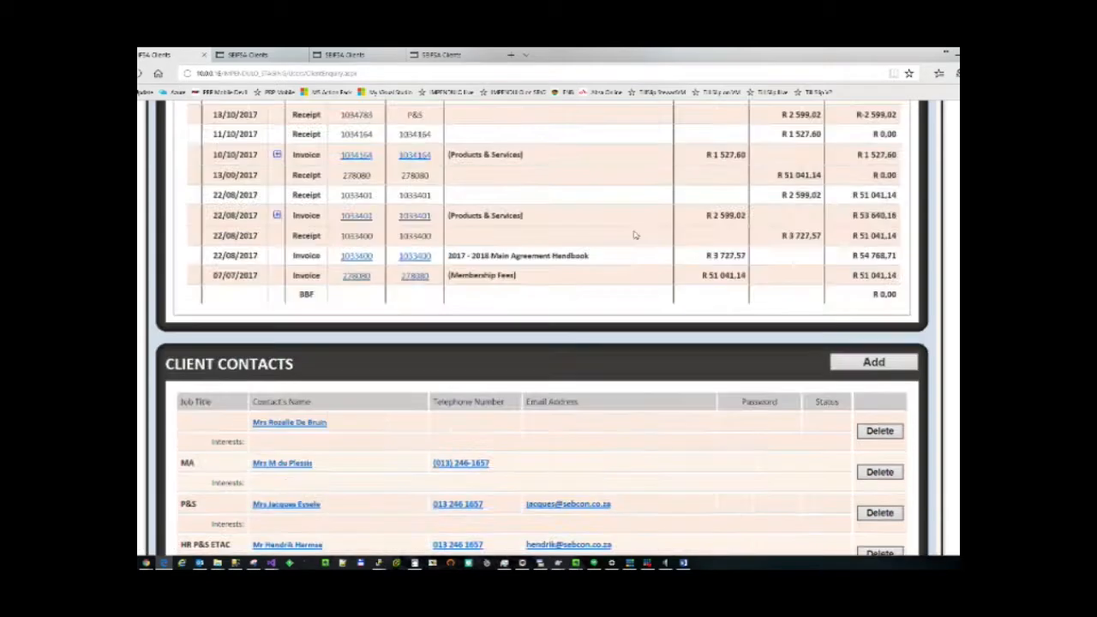
{"action": "scroll", "coordinate": [572, 286], "scroll_direction": "down", "scroll_amount": 15}
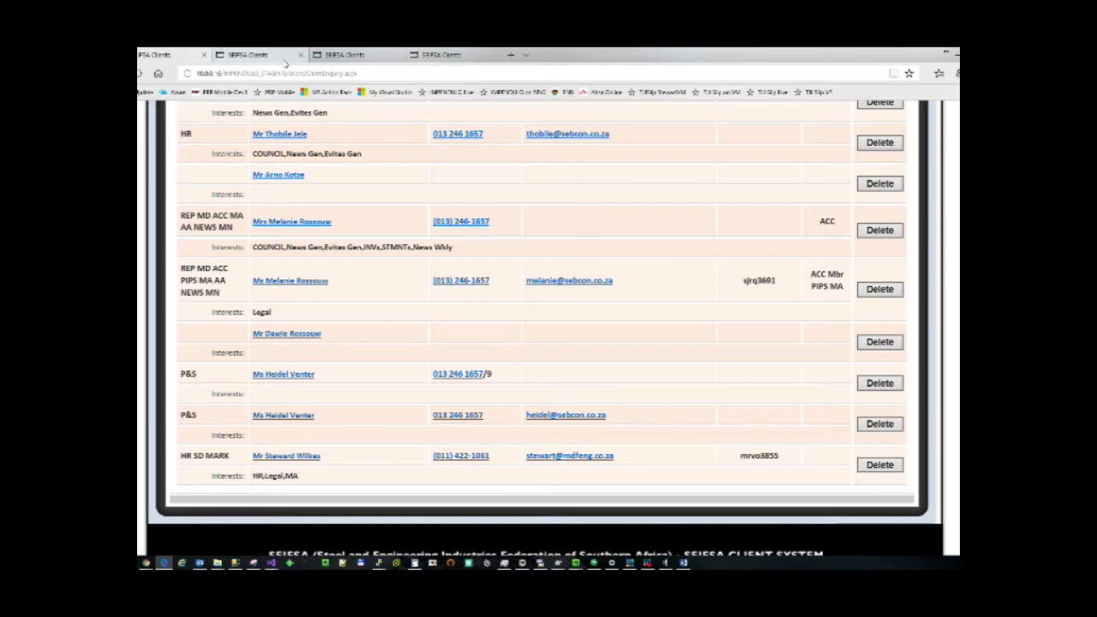
{"action": "left_click", "coordinate": [342, 54]}
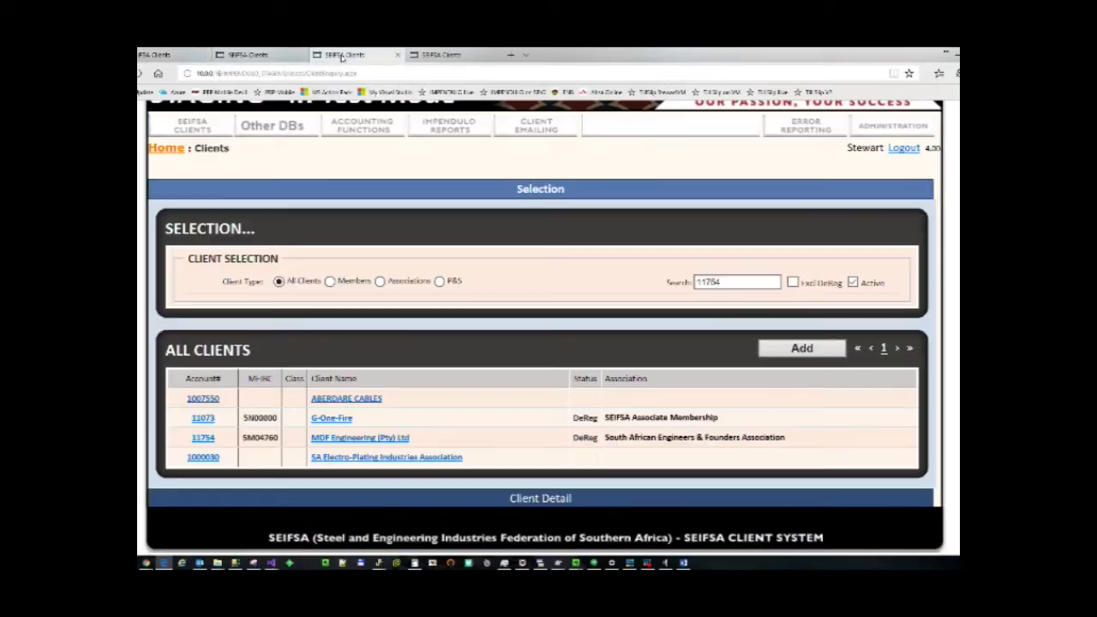
Open MDF Engineering (Pty) Ltd and view the contact's details, which show job title GEN.
{"action": "left_click", "coordinate": [374, 439]}
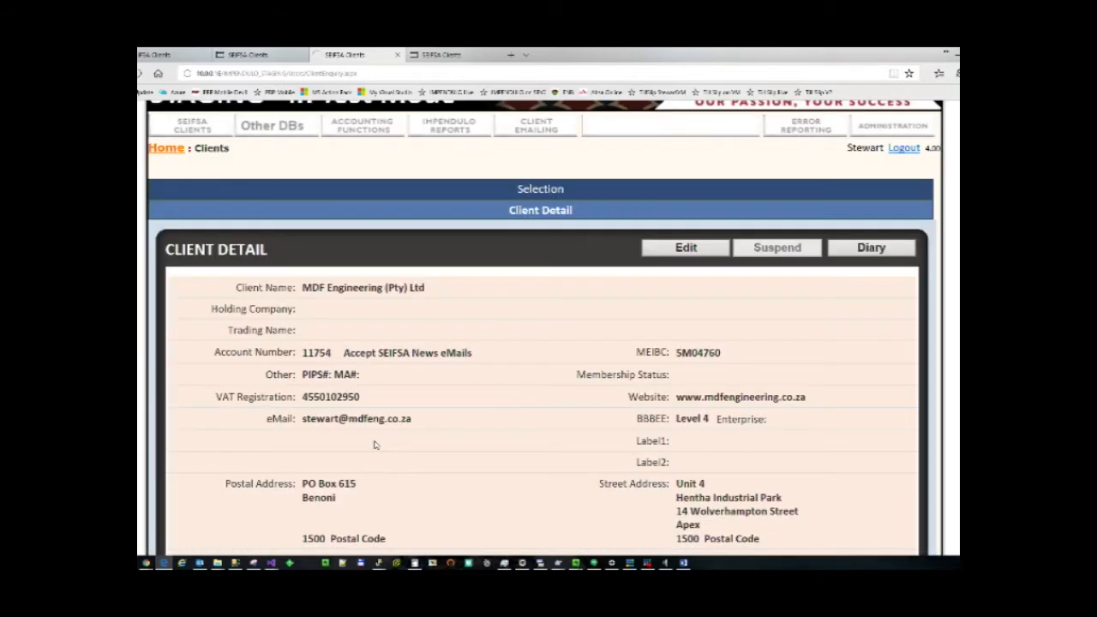
{"action": "scroll", "coordinate": [374, 444], "scroll_direction": "down", "scroll_amount": 15}
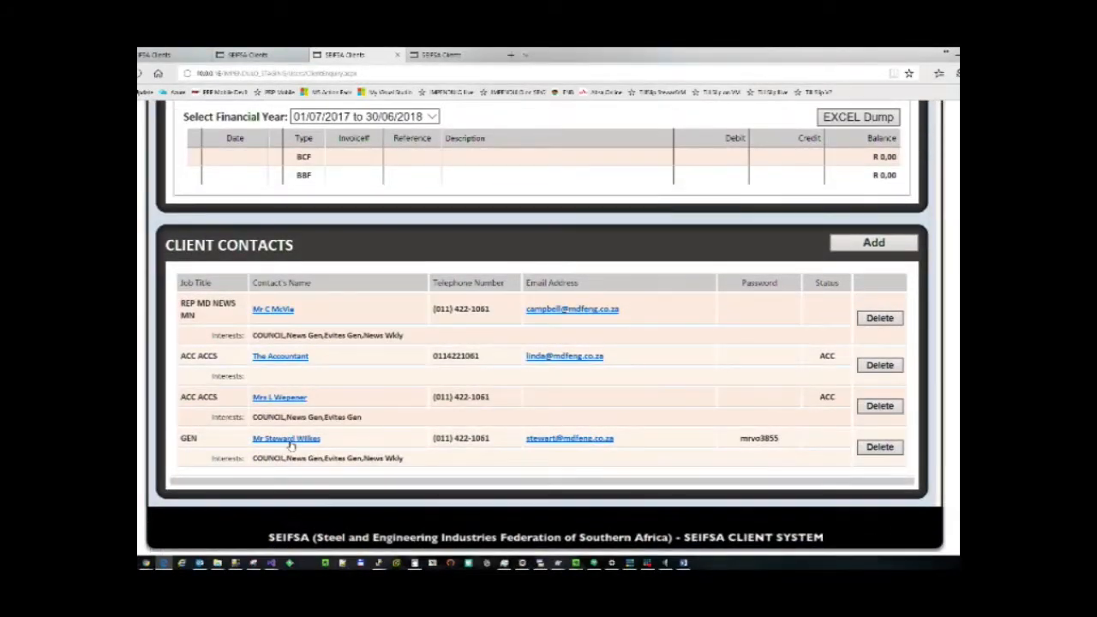
{"action": "left_click", "coordinate": [289, 440]}
{"action": "scroll", "coordinate": [290, 445], "scroll_direction": "down", "scroll_amount": 5}
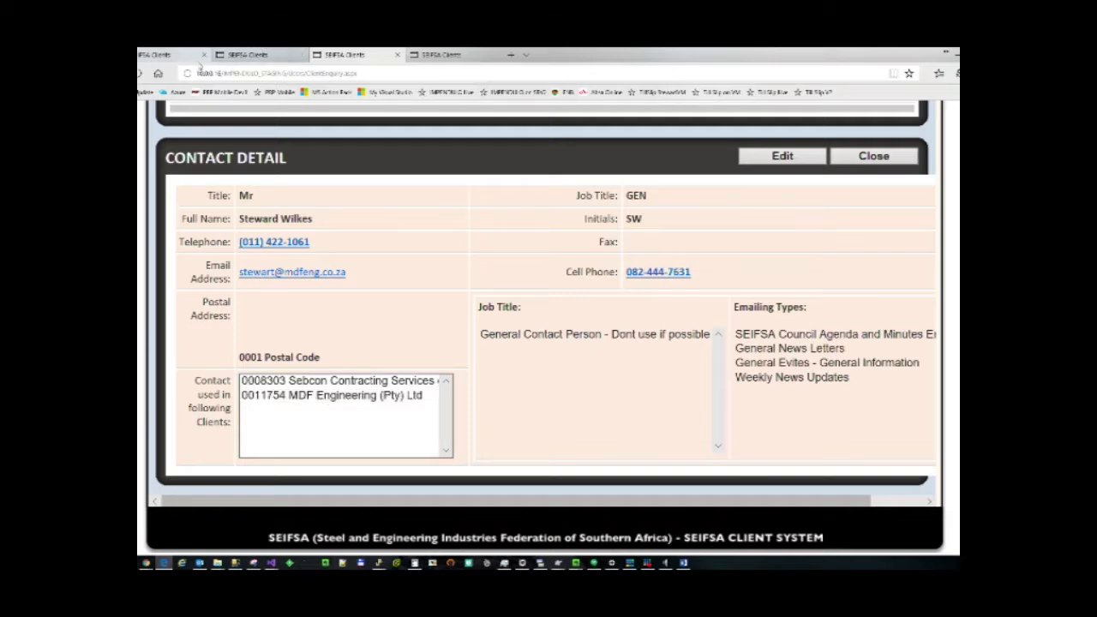
Reopen the same contact under Sebcon to see the HR SD MARK titles and both client links.
{"action": "left_click", "coordinate": [169, 55]}
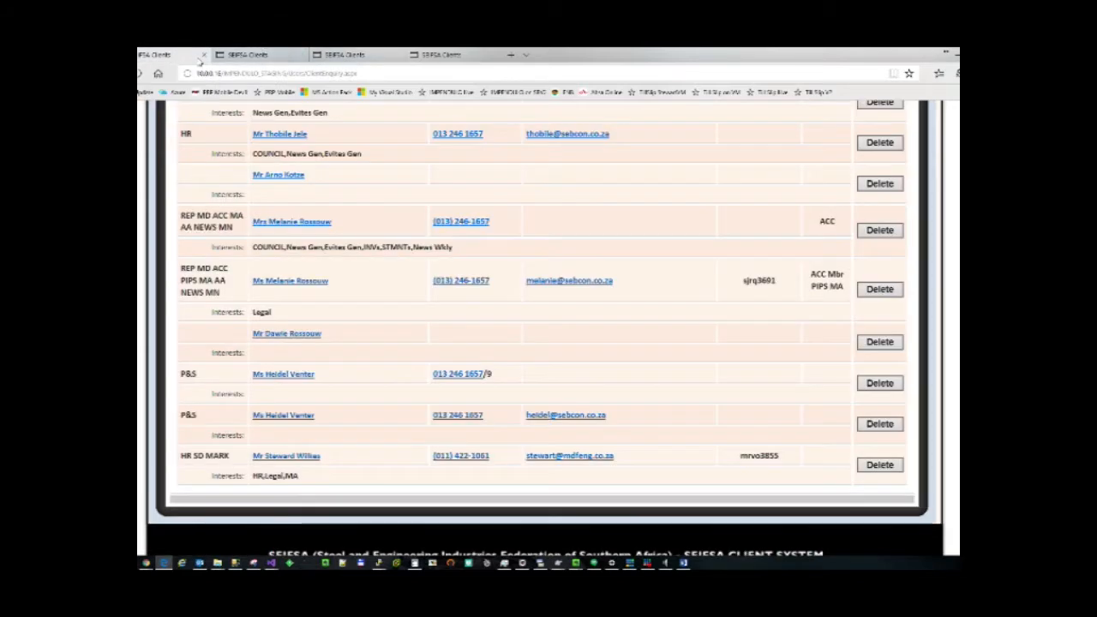
{"action": "left_click", "coordinate": [316, 457]}
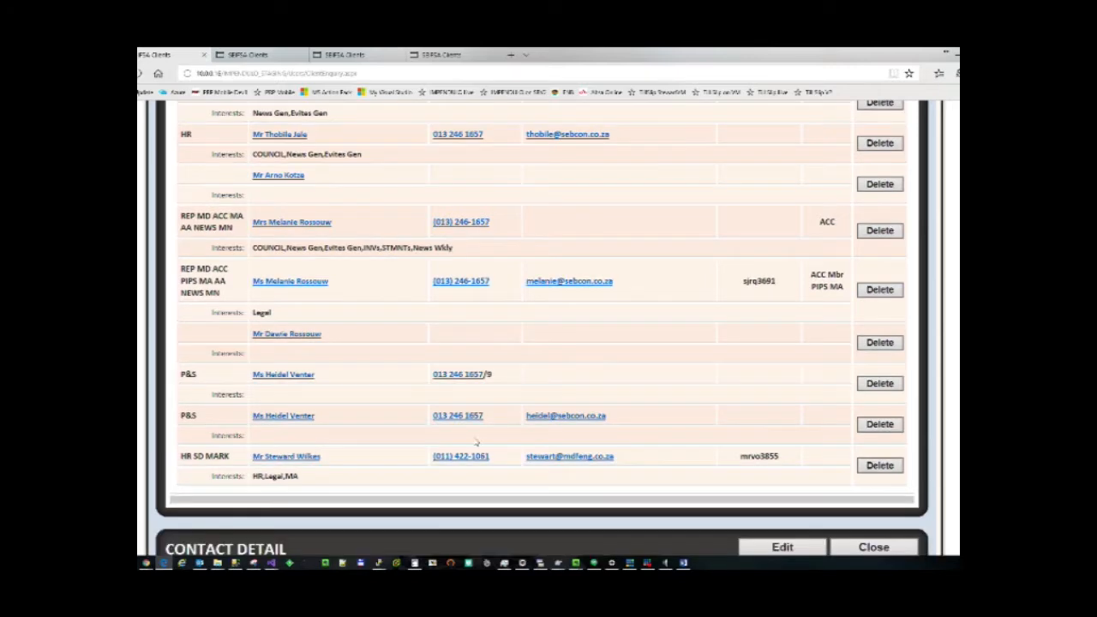
{"action": "scroll", "coordinate": [309, 454], "scroll_direction": "down", "scroll_amount": 5}
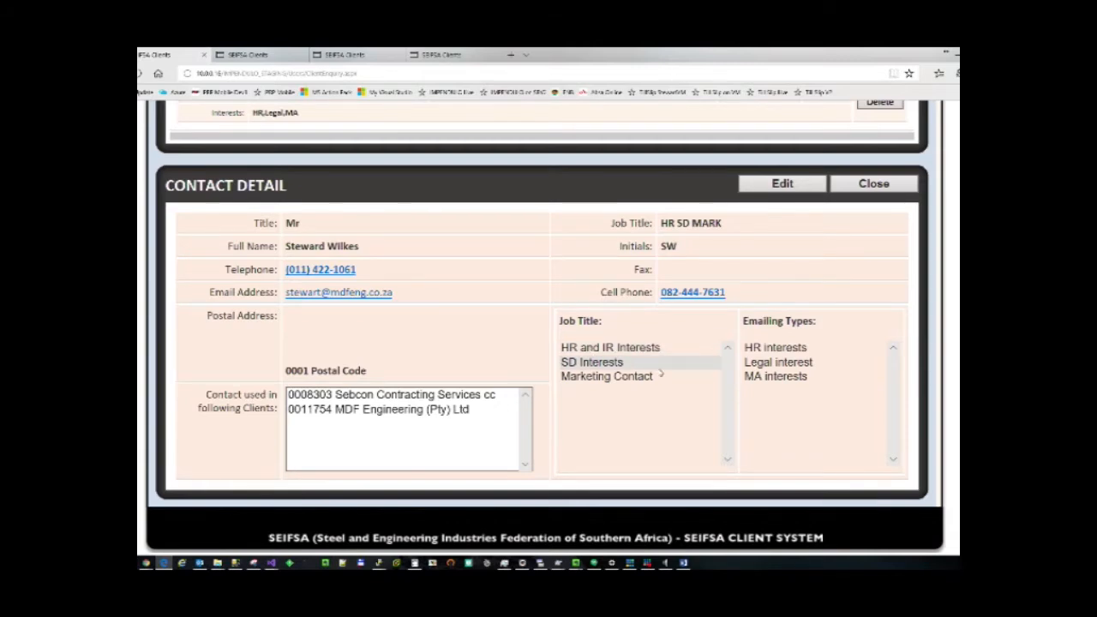
Go back to the MDF Engineering tab with the contact's details.
{"action": "left_click", "coordinate": [344, 54]}
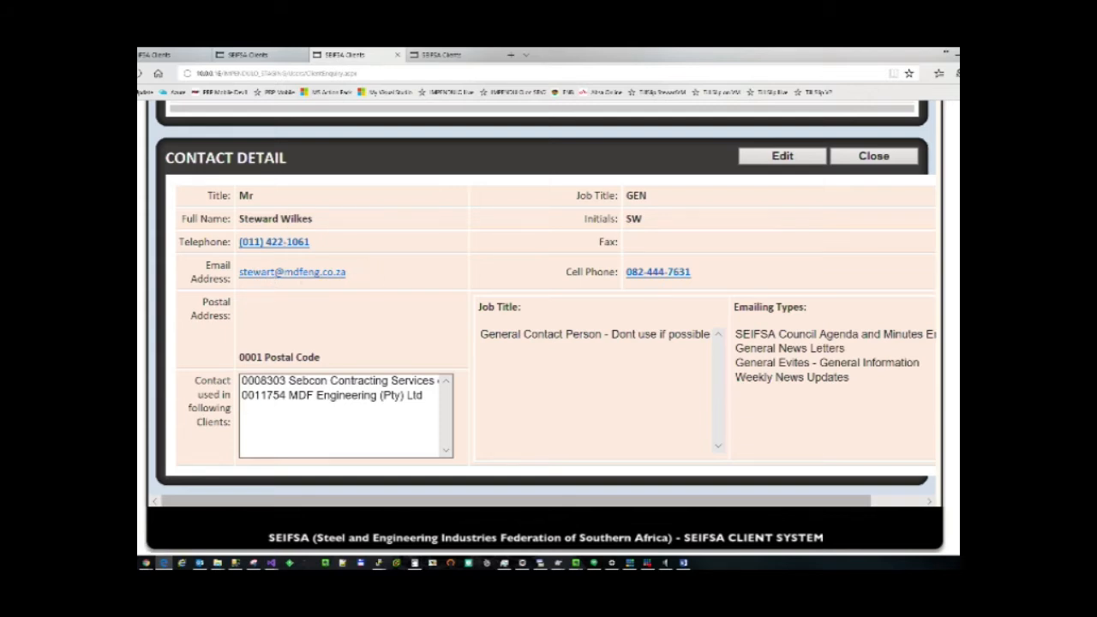
Fix the misspelt last letter of the contact's first name and save the record.
{"action": "left_click", "coordinate": [774, 157]}
{"action": "left_click", "coordinate": [339, 225]}
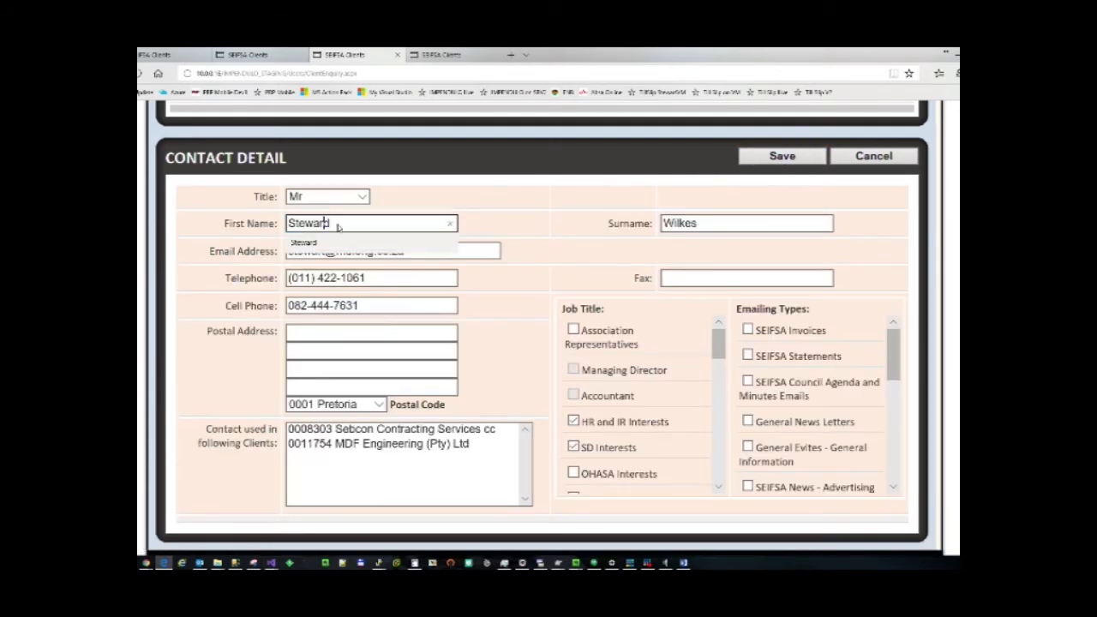
{"action": "key", "text": "Delete"}
{"action": "type", "text": "t"}
{"action": "key", "text": "Tab"}
{"action": "key", "text": "Tab"}
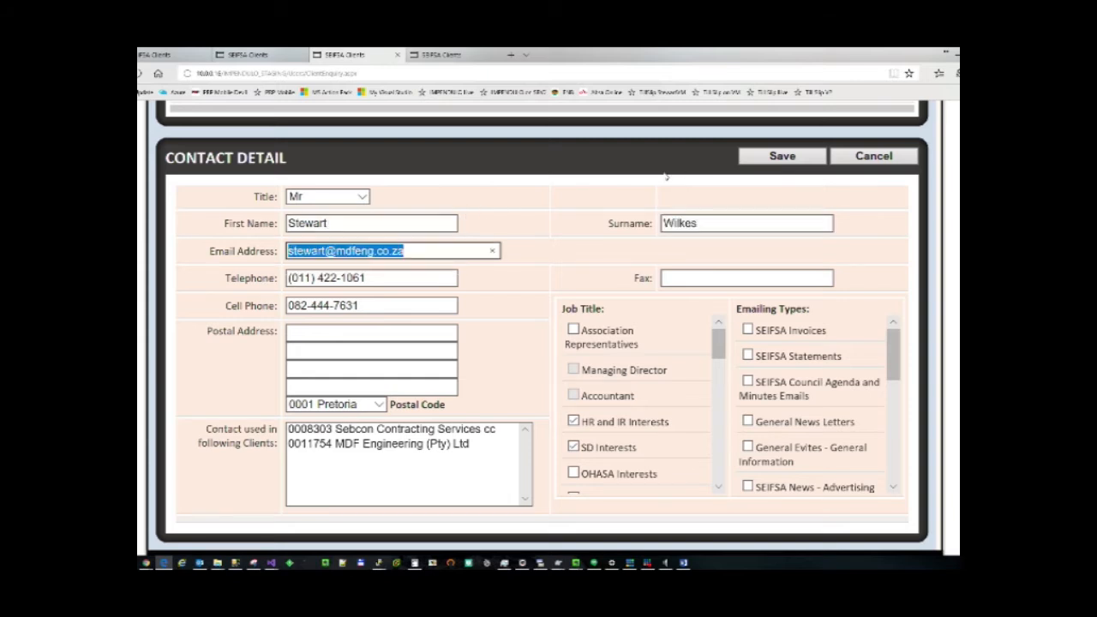
{"action": "left_click", "coordinate": [781, 157]}
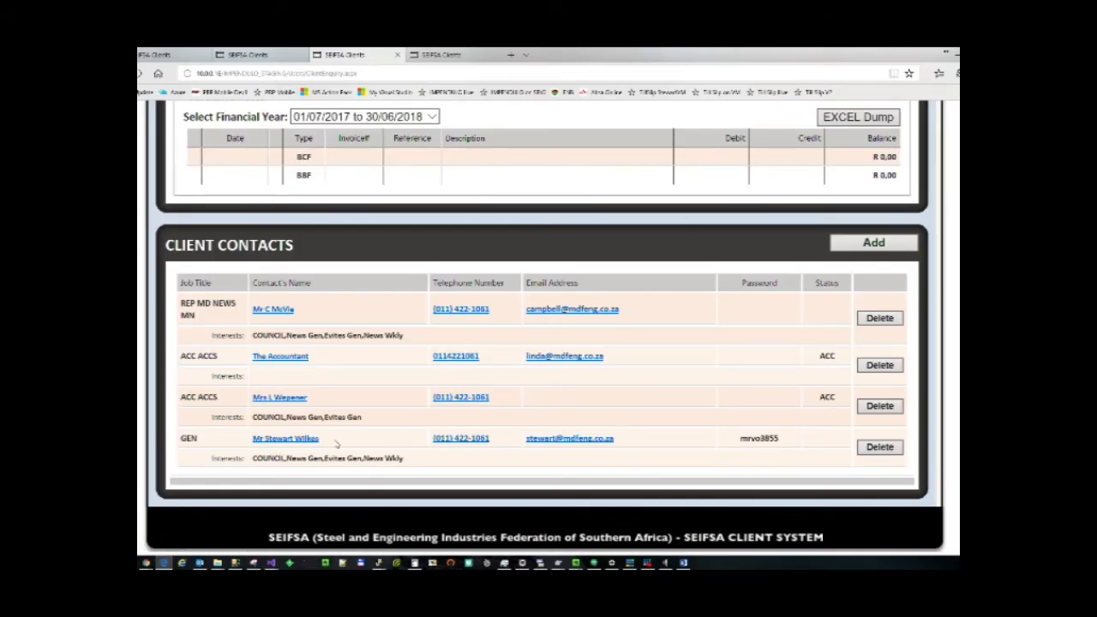
Switch to the Sebcon tab and bring back the client selection list.
{"action": "scroll", "coordinate": [337, 444], "scroll_direction": "up", "scroll_amount": 15}
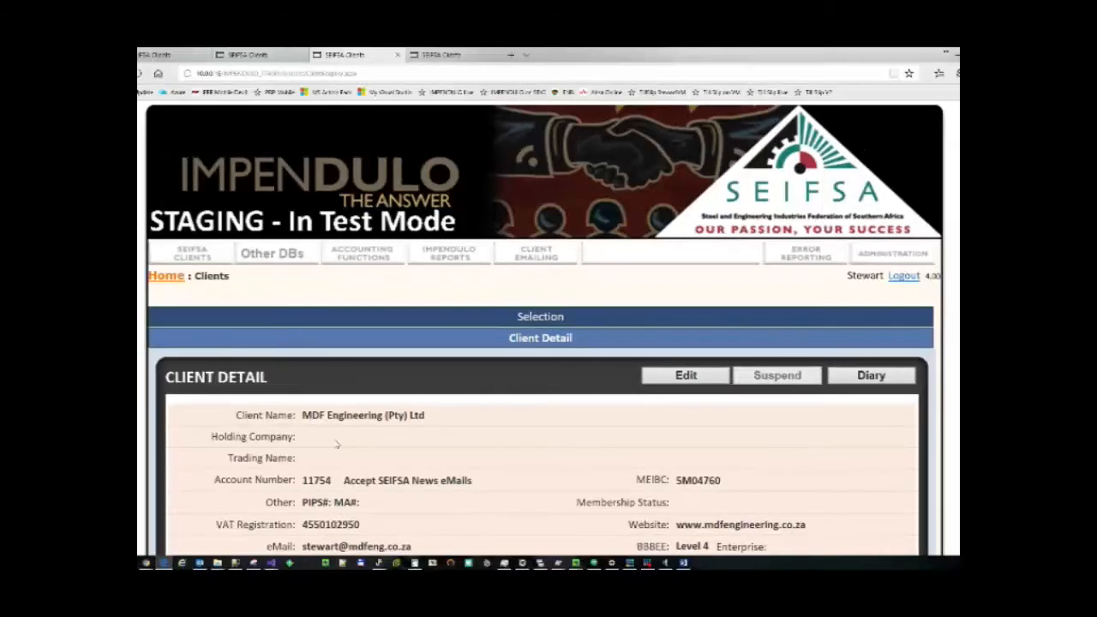
{"action": "scroll", "coordinate": [336, 443], "scroll_direction": "down", "scroll_amount": 15}
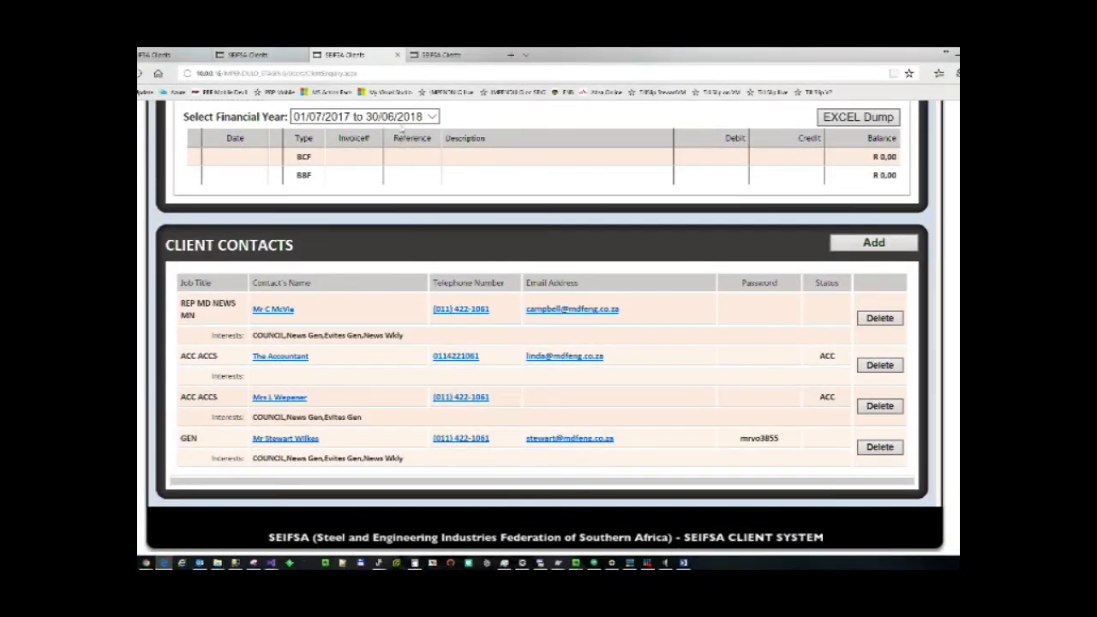
{"action": "left_click", "coordinate": [163, 55]}
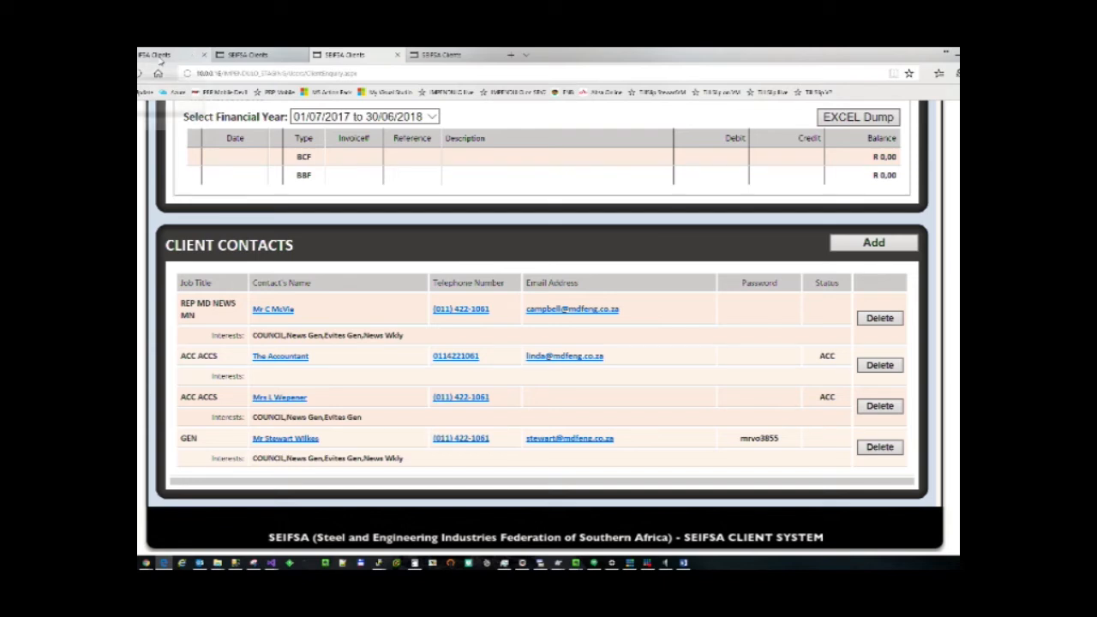
{"action": "scroll", "coordinate": [284, 135], "scroll_direction": "up", "scroll_amount": 20}
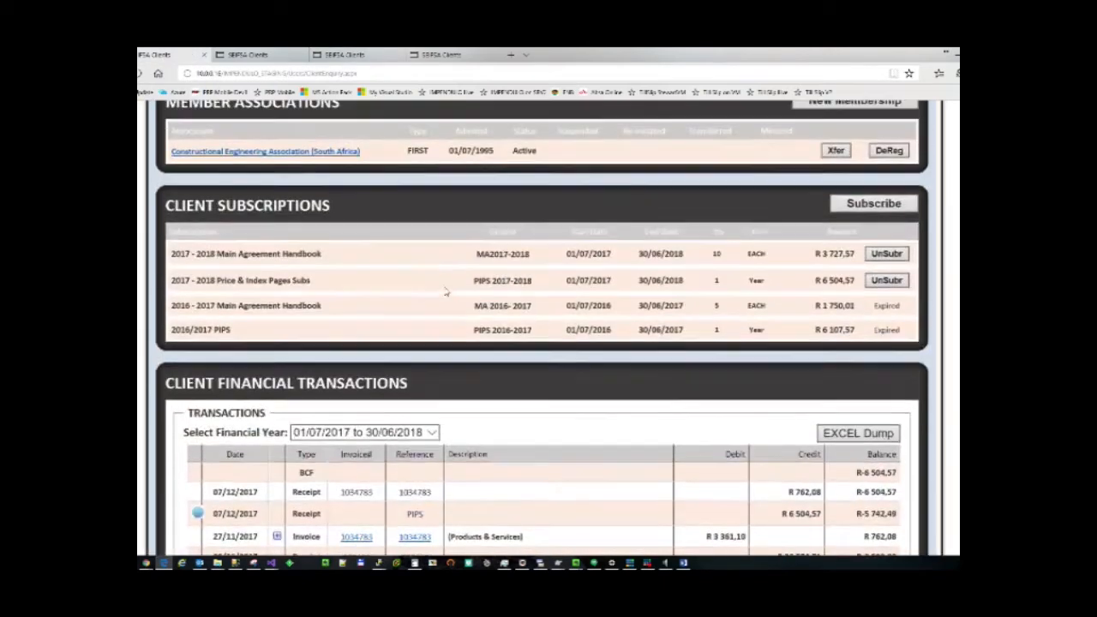
{"action": "left_click", "coordinate": [546, 319]}
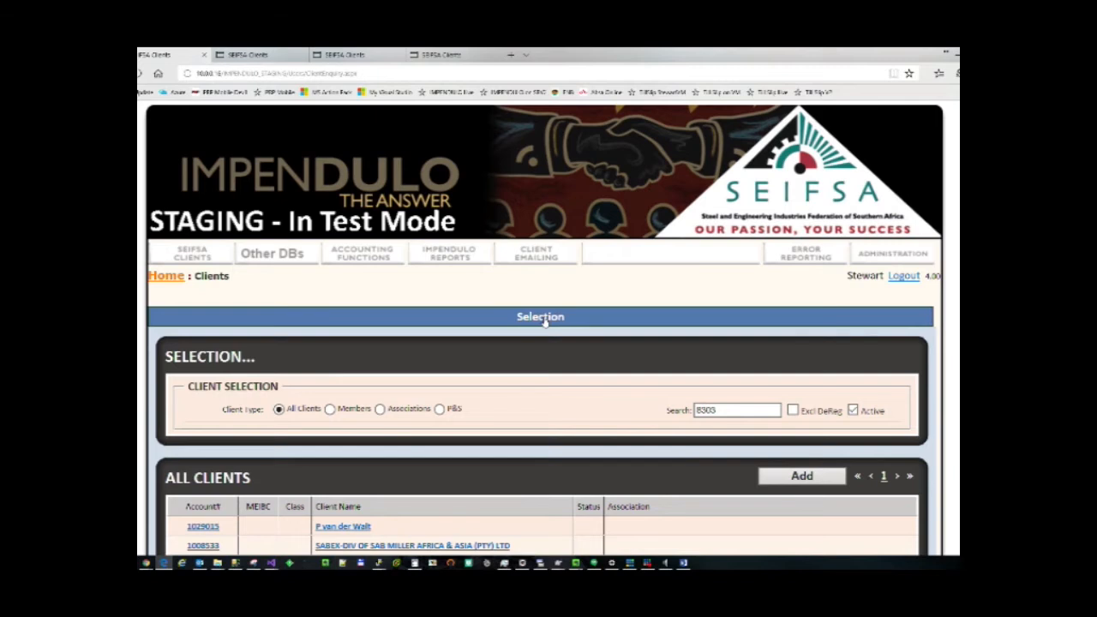
Open Sebcon Contracting Services cc and its contact's details to confirm the corrected first name.
{"action": "scroll", "coordinate": [358, 499], "scroll_direction": "down", "scroll_amount": 1}
{"action": "left_click", "coordinate": [348, 460]}
{"action": "scroll", "coordinate": [510, 447], "scroll_direction": "down", "scroll_amount": 10}
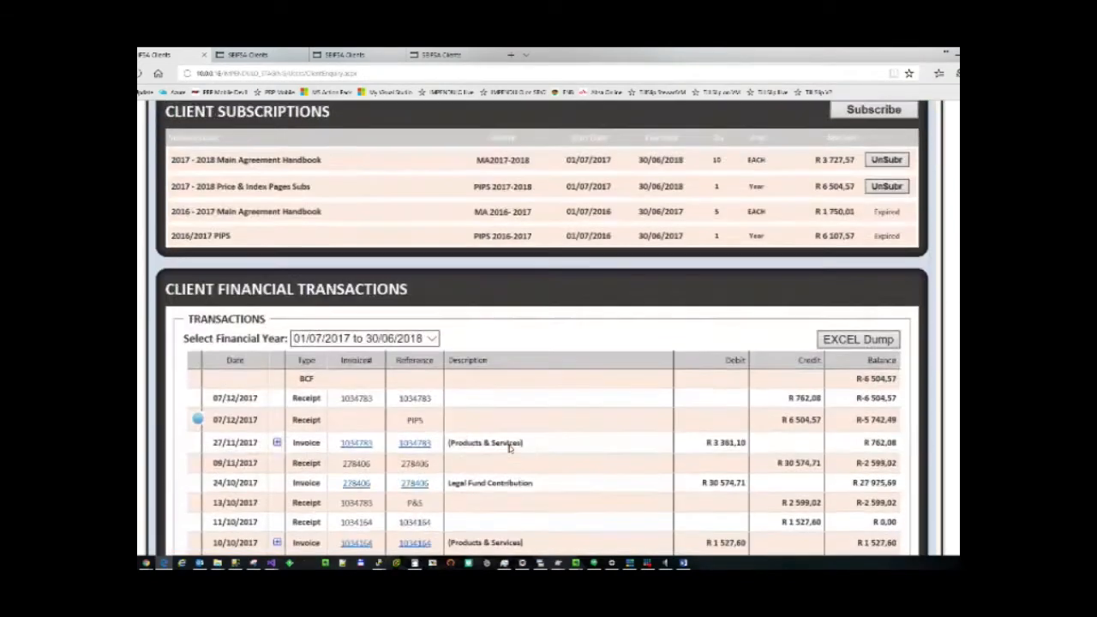
{"action": "scroll", "coordinate": [510, 447], "scroll_direction": "down", "scroll_amount": 15}
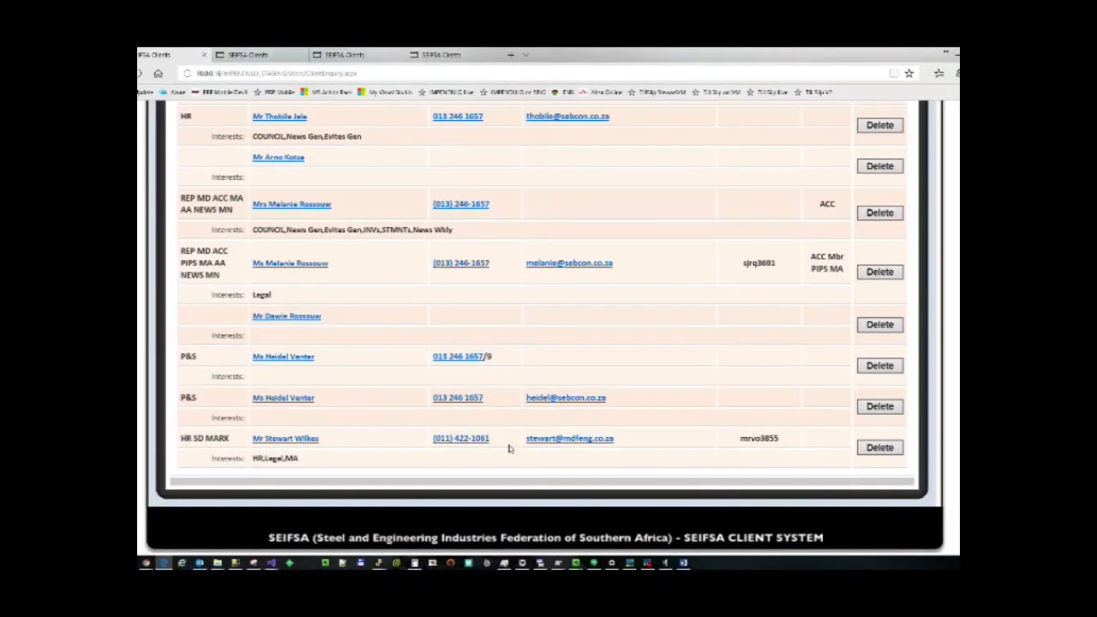
{"action": "left_click", "coordinate": [306, 441]}
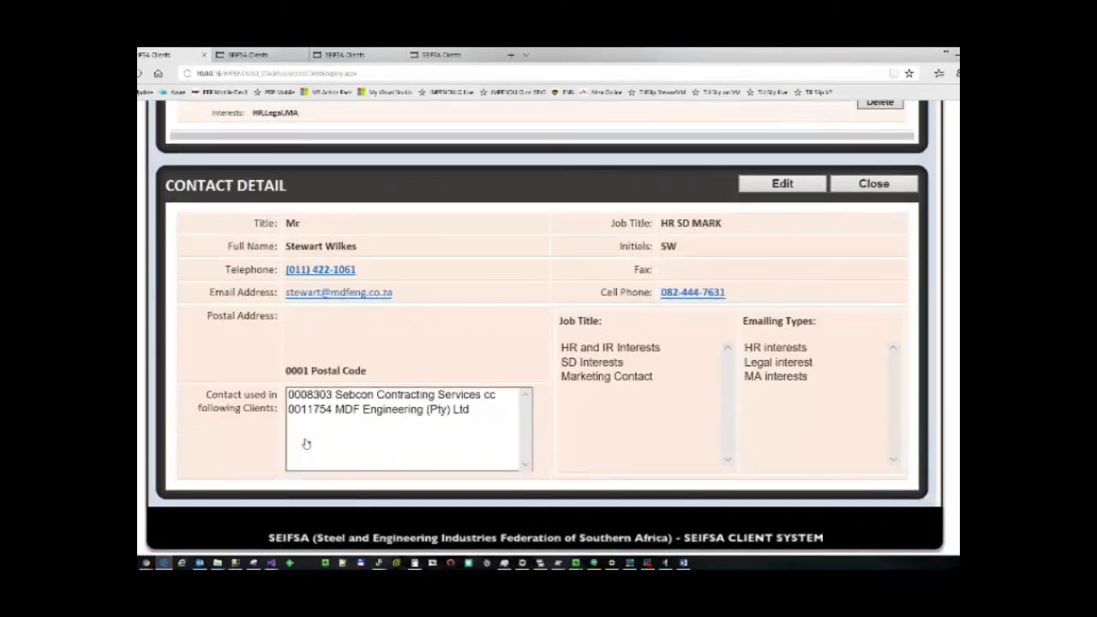